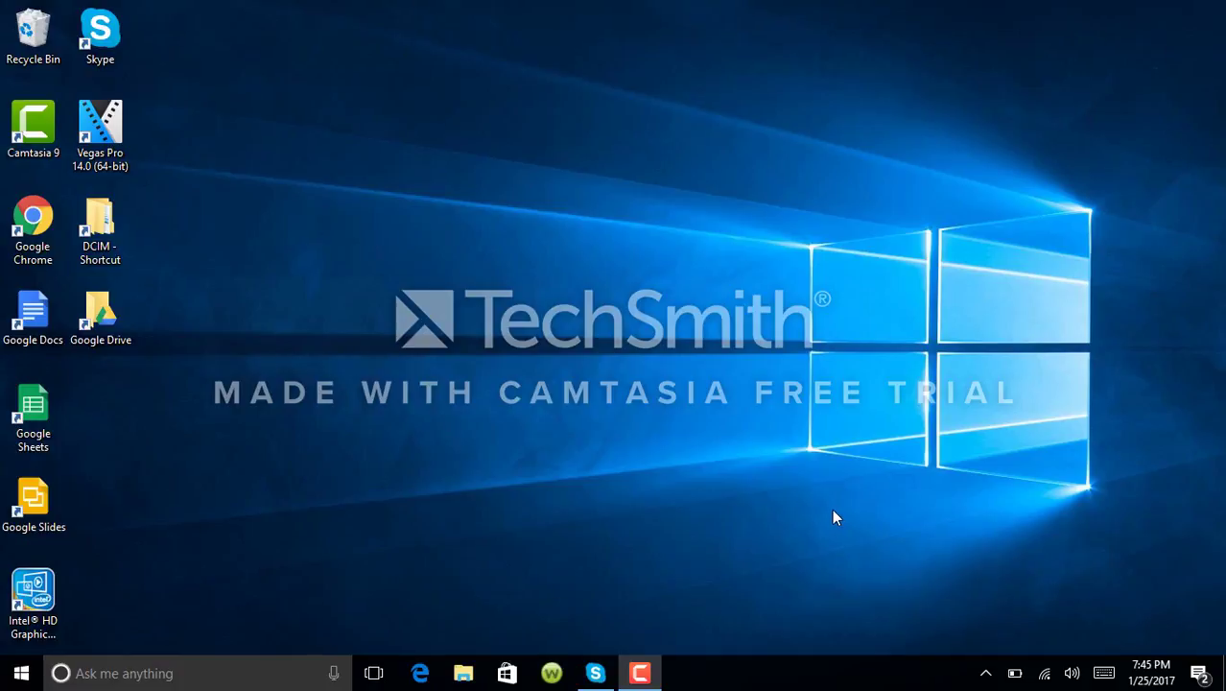
# Step: Open the Google Drive desktop sync preferences, review the sync and Advanced options, and close them without changes
pyautogui.click(985, 672)
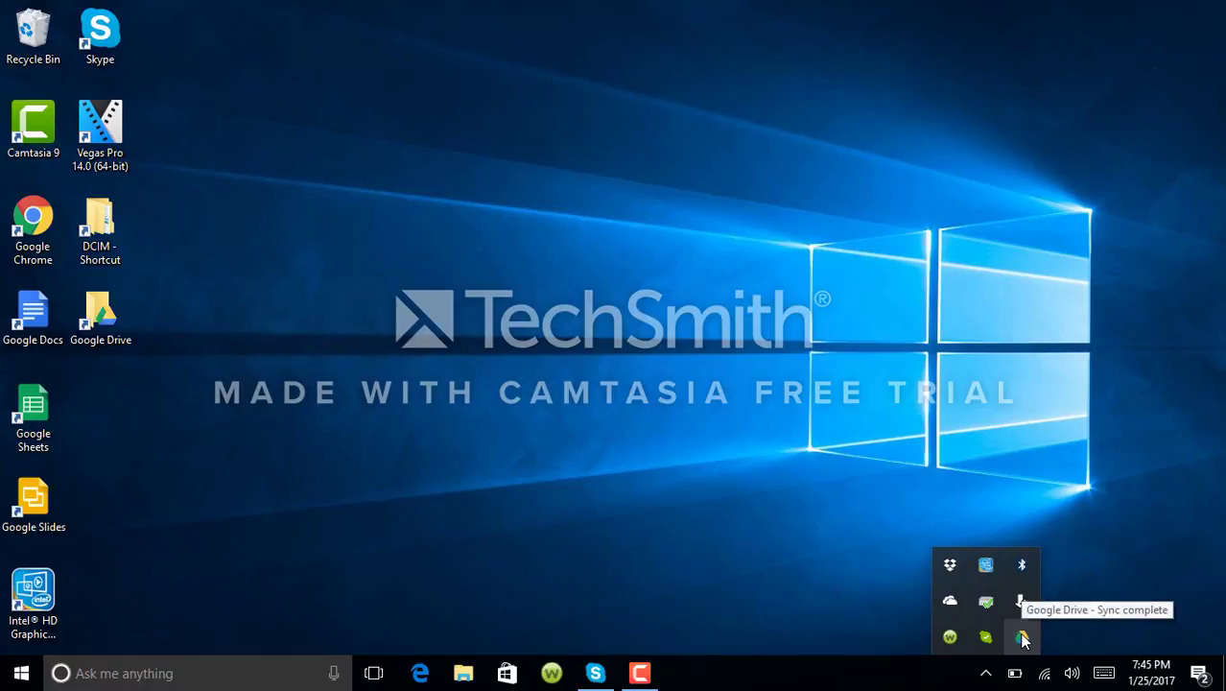
pyautogui.click(1021, 636)
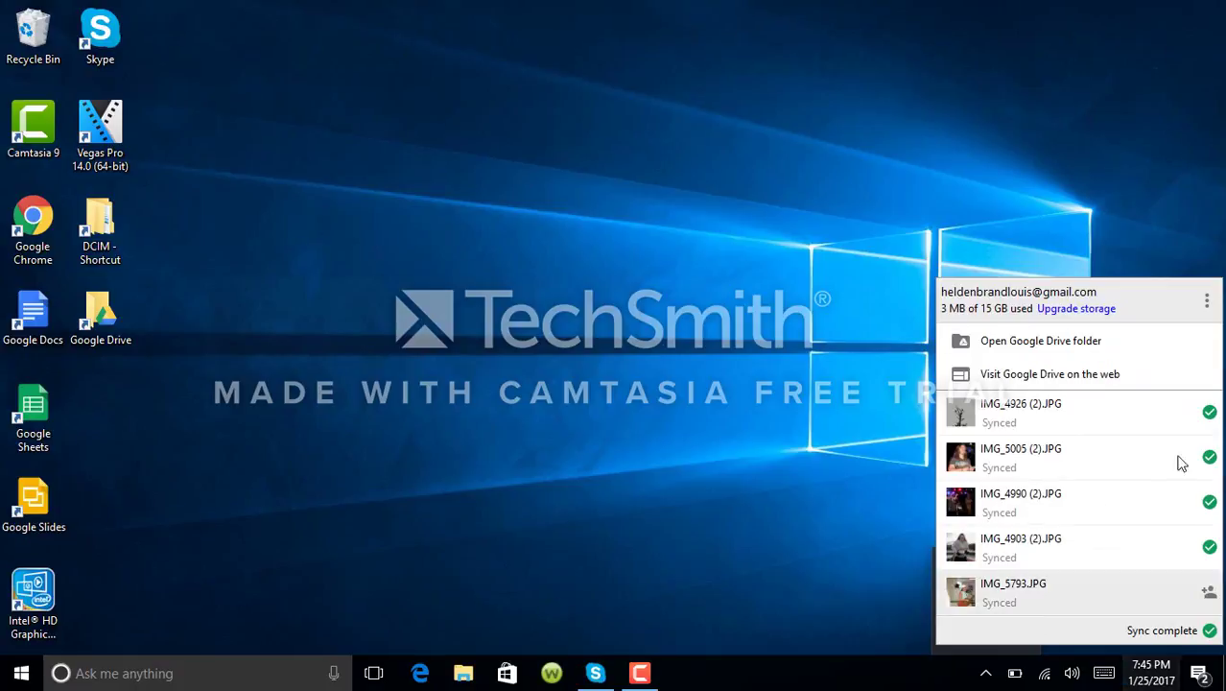
pyautogui.click(1211, 303)
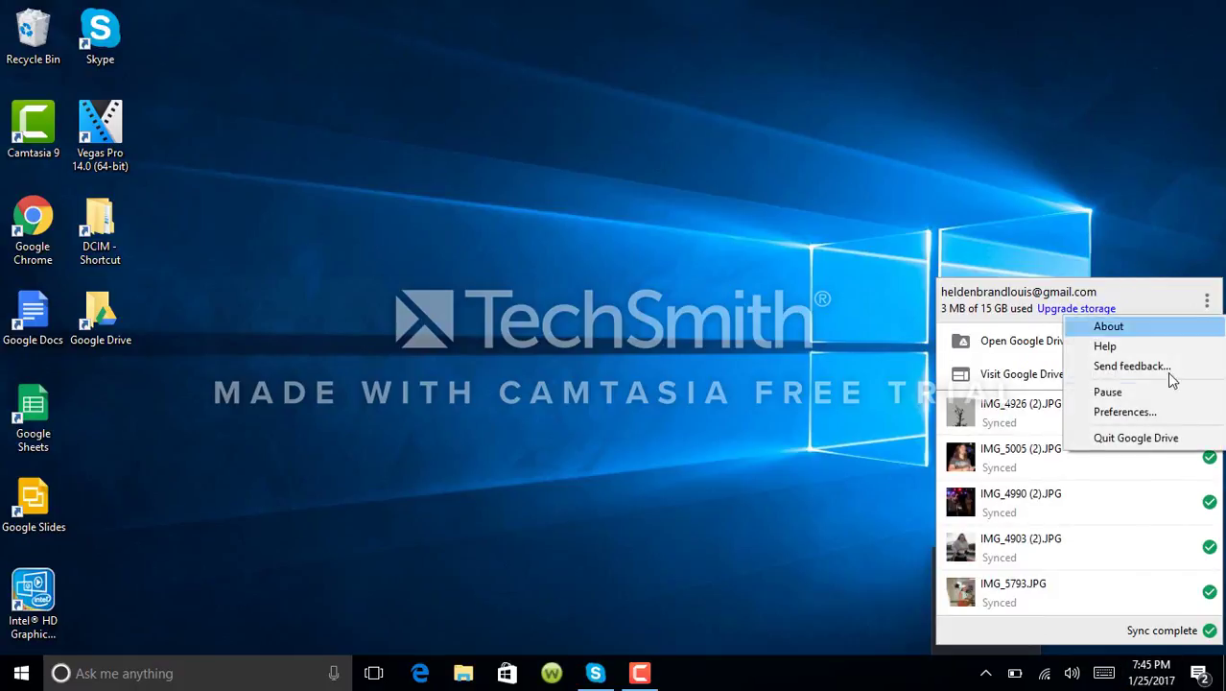
pyautogui.click(1153, 411)
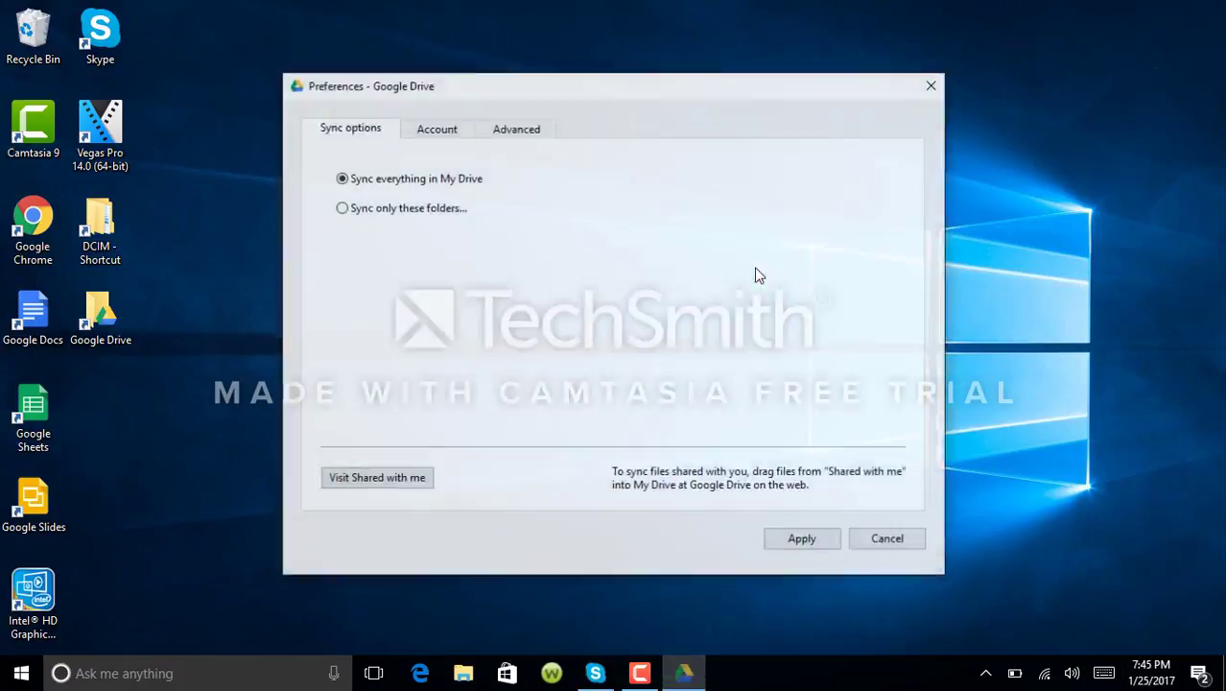
pyautogui.click(506, 132)
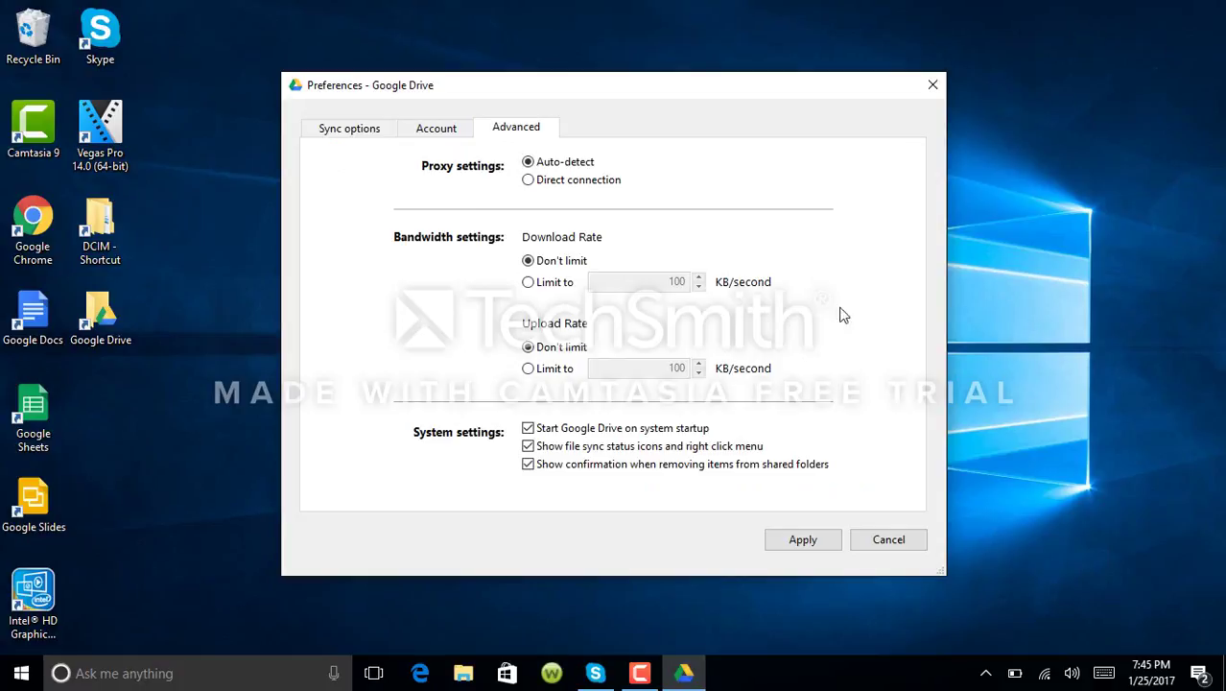
pyautogui.click(933, 87)
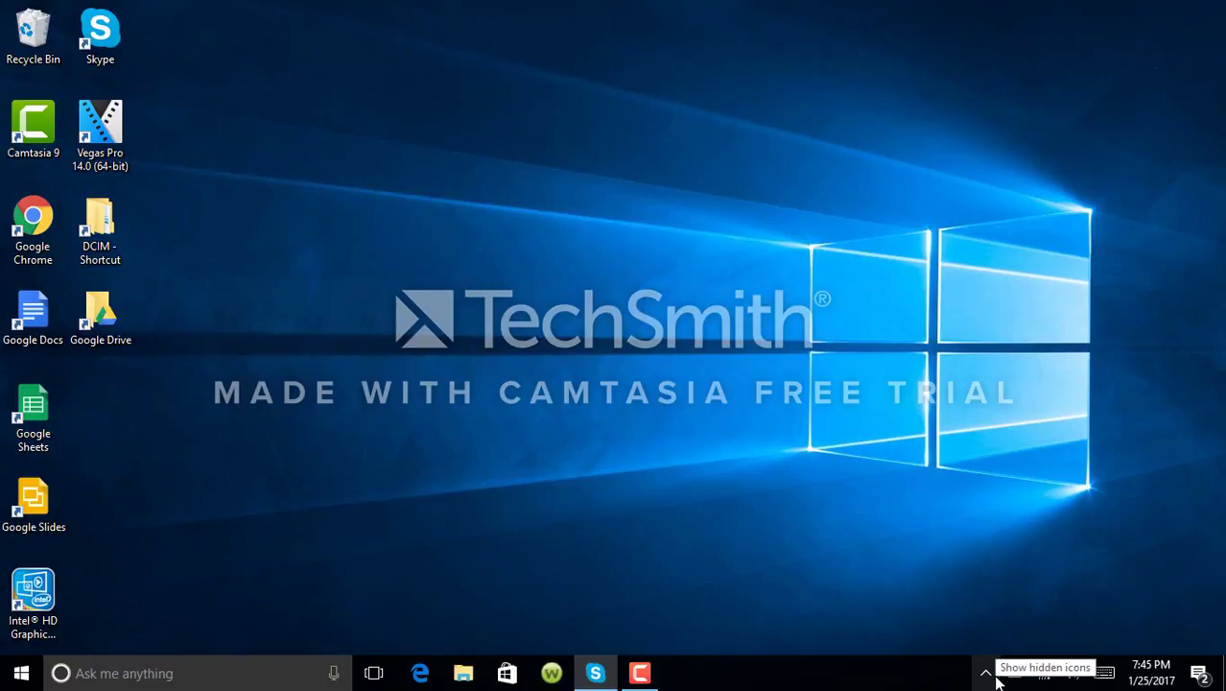
pyautogui.click(987, 673)
pyautogui.click(987, 673)
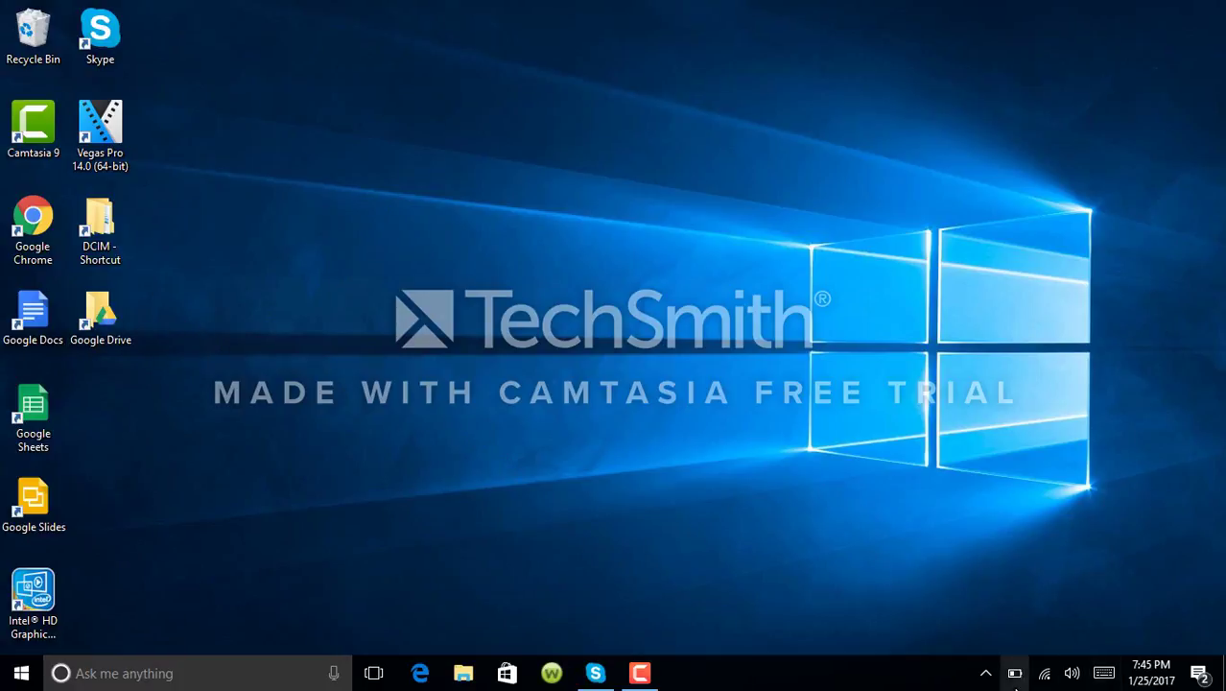
pyautogui.click(985, 672)
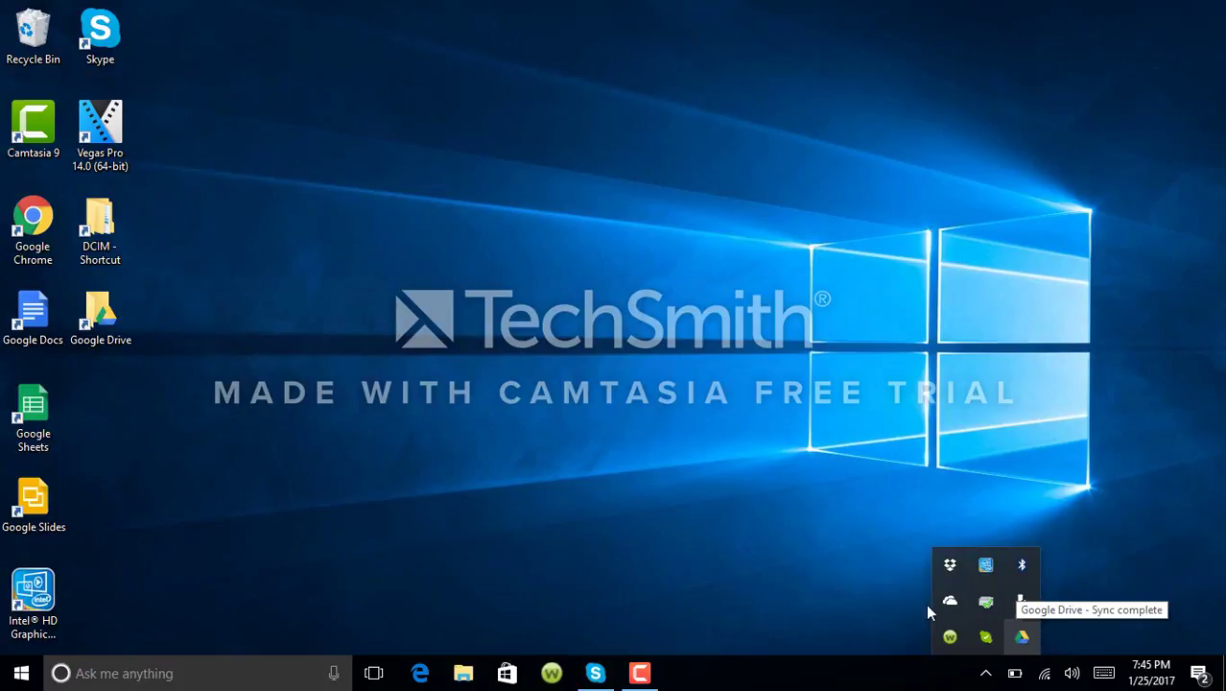
# Step: Open the local Google Drive folder from the desktop, examine its Google Photos subfolder, and close the window
pyautogui.doubleClick(111, 320)
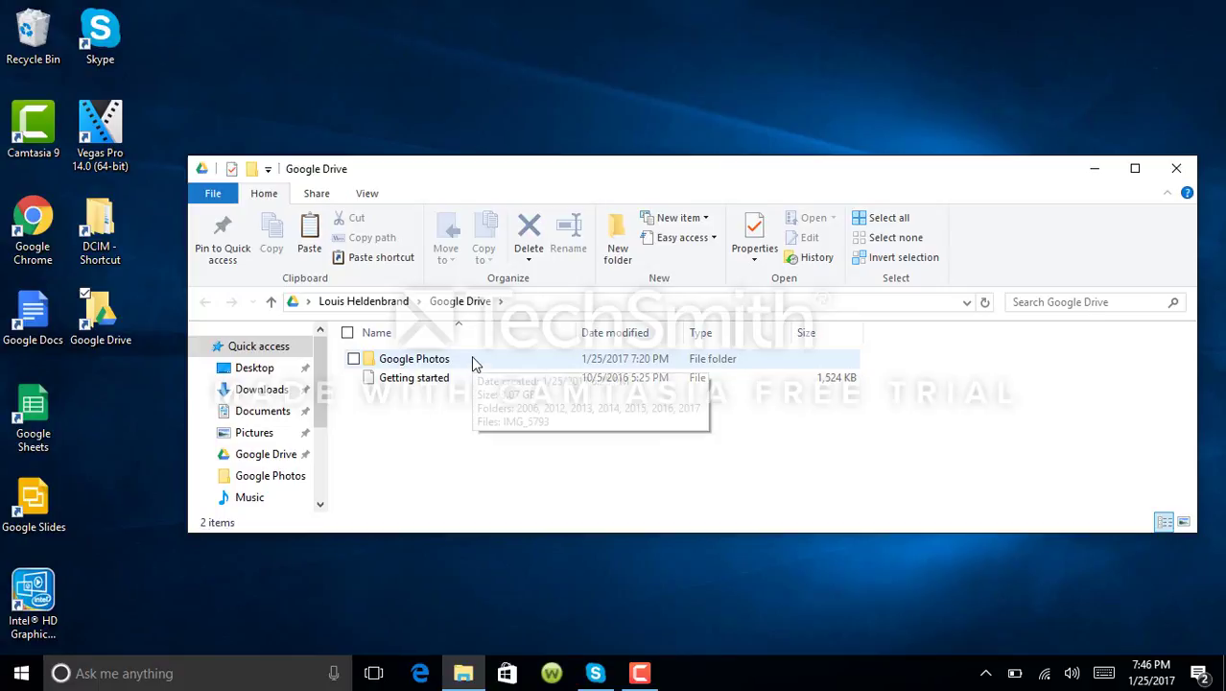
pyautogui.doubleClick(471, 358)
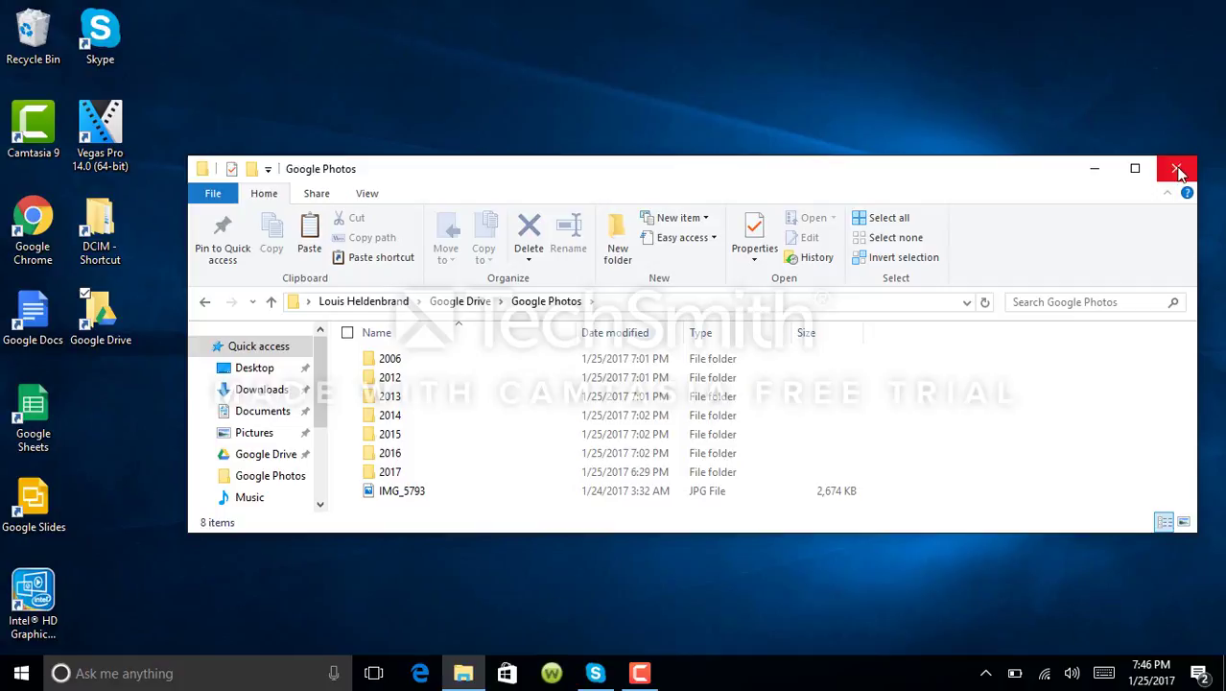
pyautogui.click(1178, 169)
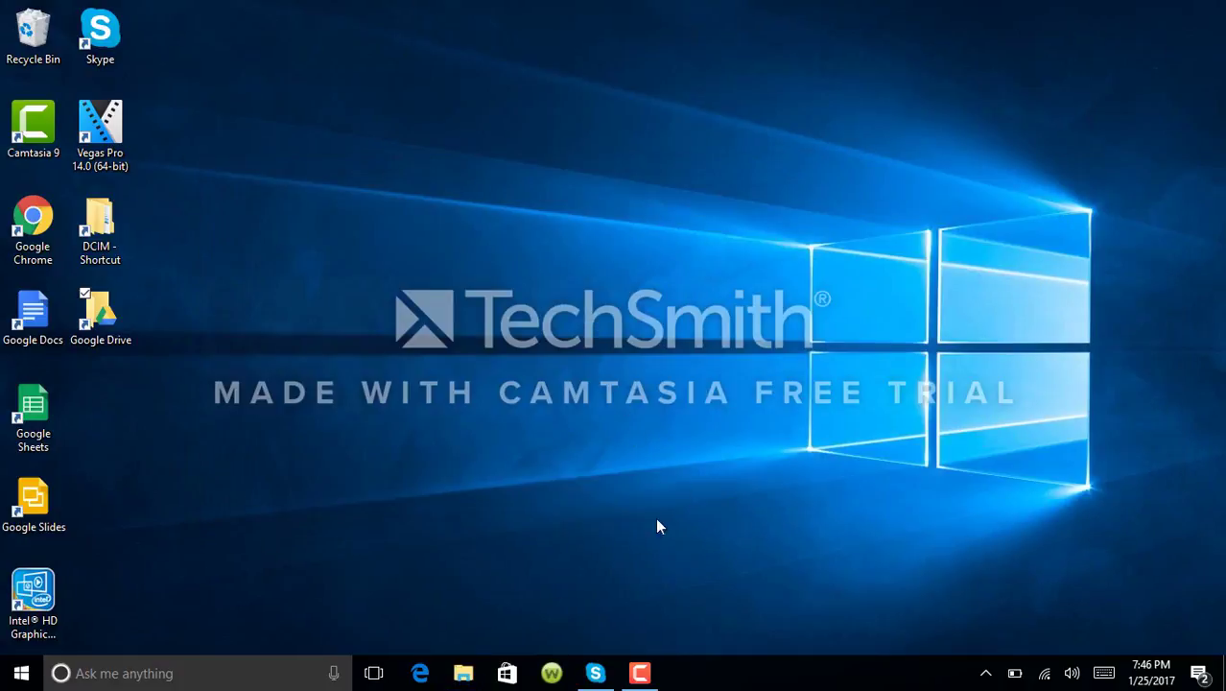
# Step: Switch to Google Chrome in a maximized window, open Google Photos, and look through the photo library
pyautogui.click(34, 219)
pyautogui.doubleClick(35, 230)
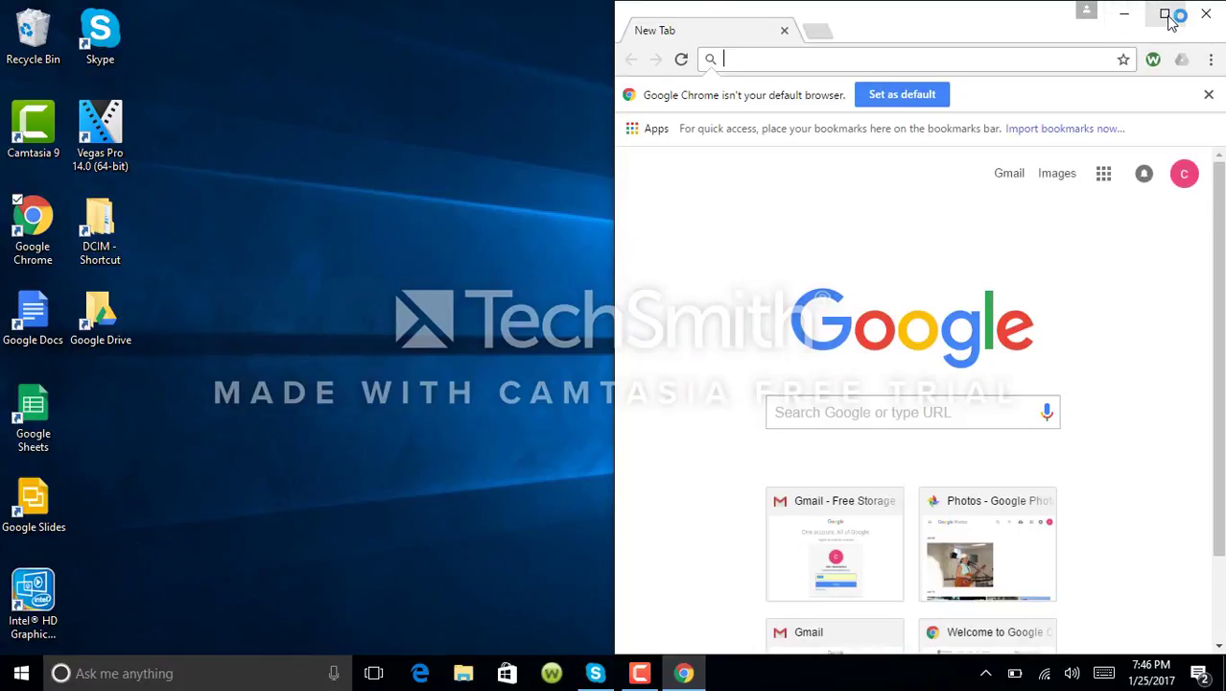
pyautogui.click(1164, 14)
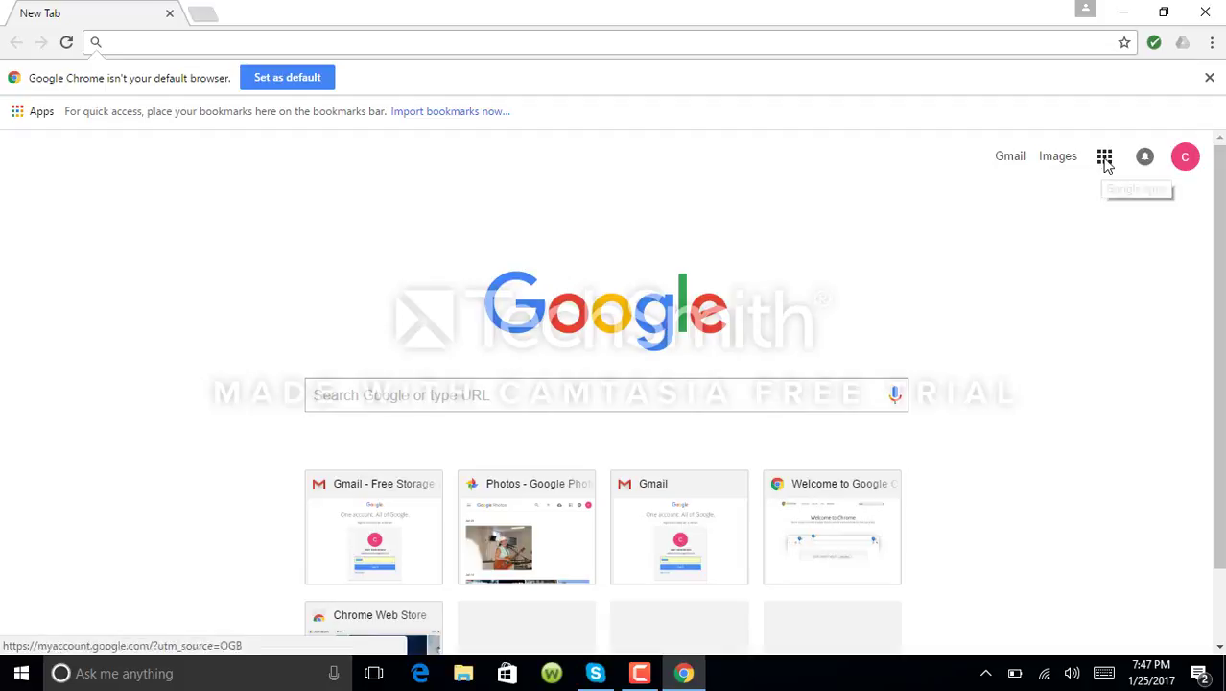
pyautogui.click(1104, 158)
pyautogui.click(1127, 533)
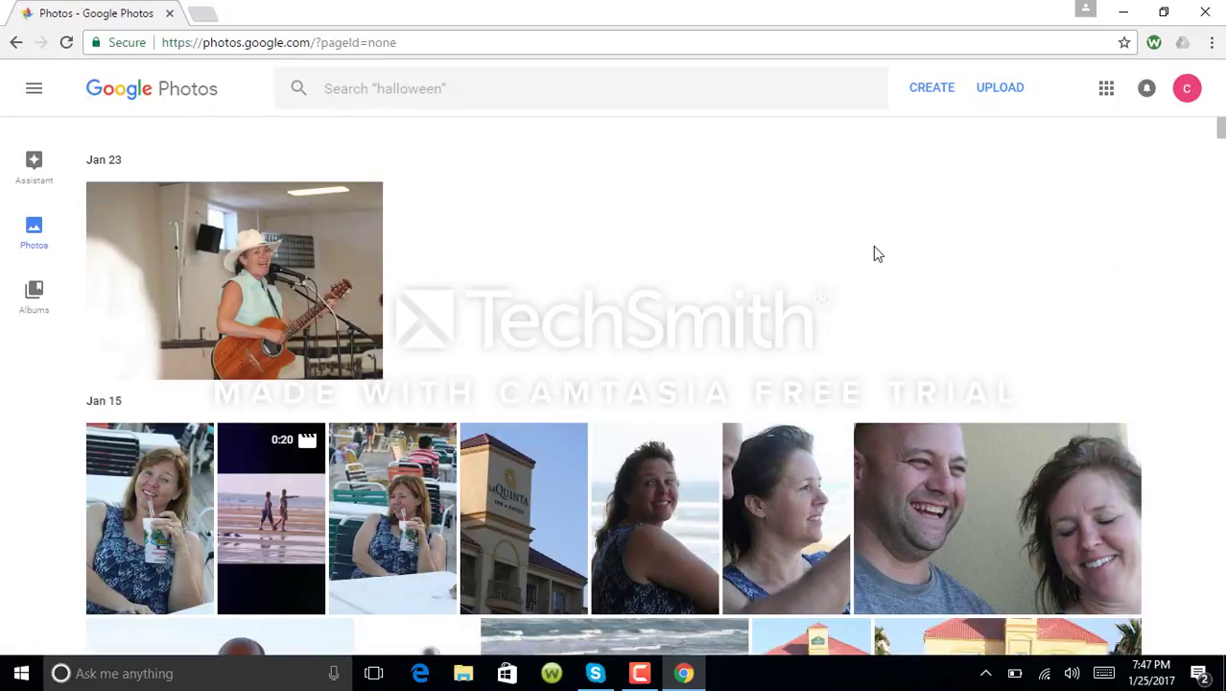
pyautogui.scroll(-8, 873, 288)
pyautogui.scroll(8, 864, 312)
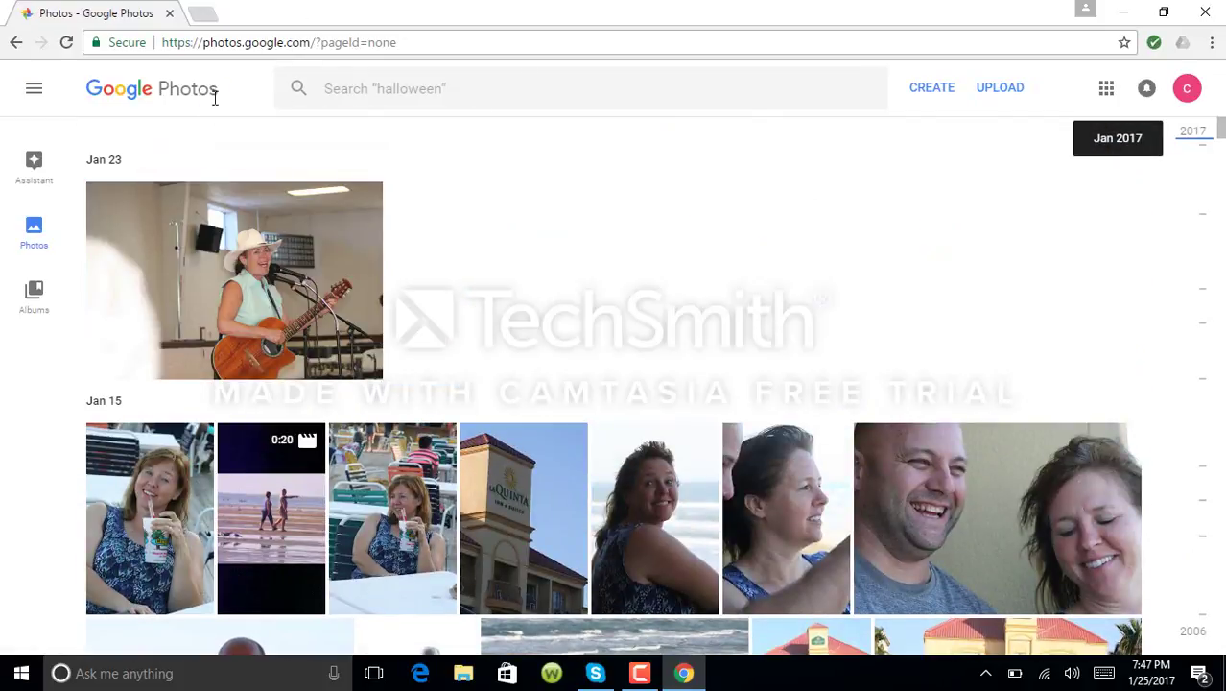
# Step: Open the Google Photos file chooser for uploading from the computer and close it without choosing any files
pyautogui.click(1007, 97)
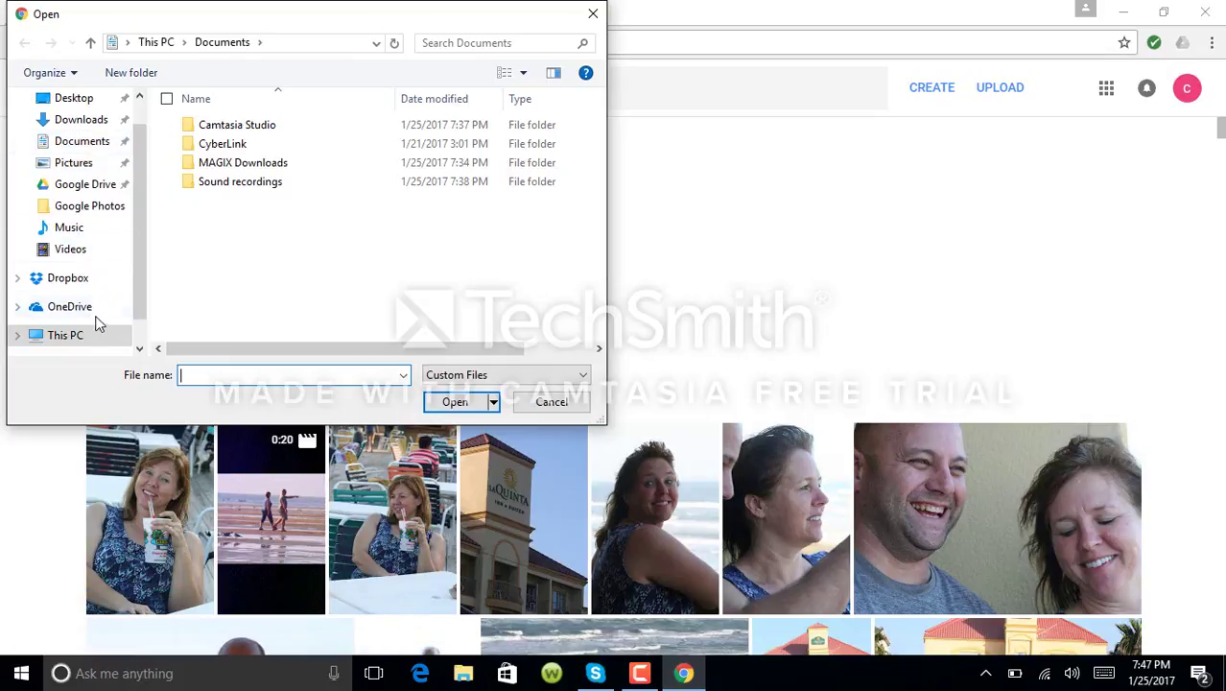
pyautogui.click(593, 15)
pyautogui.click(988, 674)
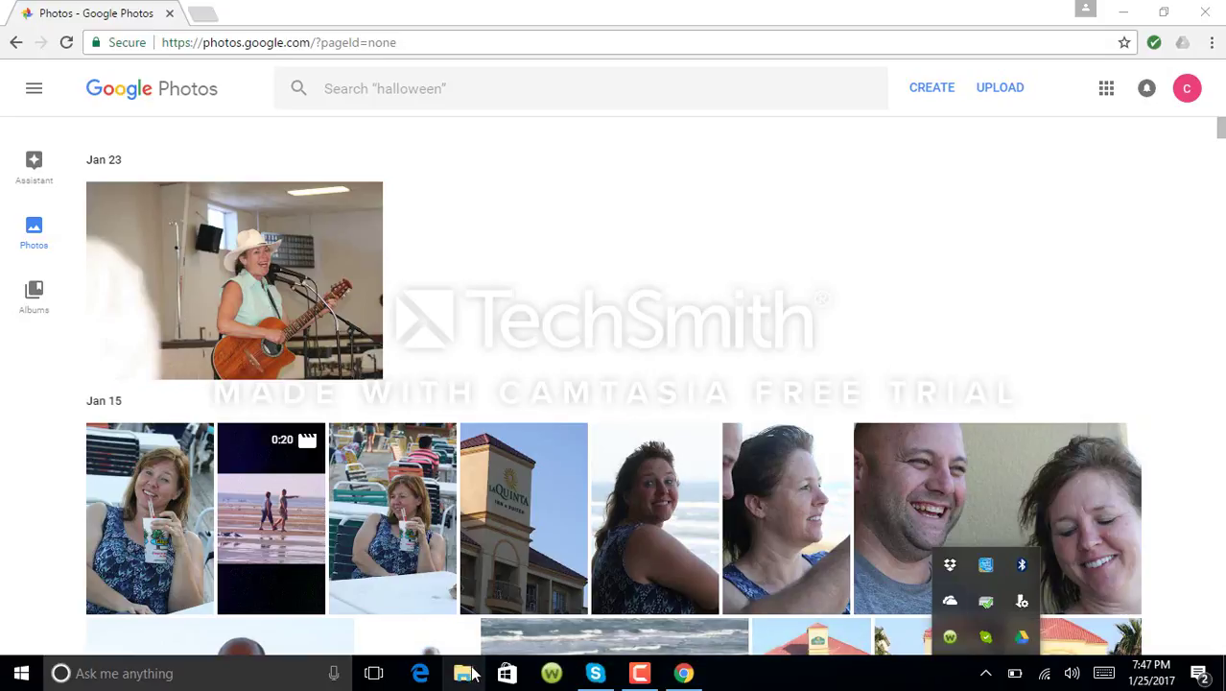
# Step: Arrange Google Photos on the right half of the screen and a new File Explorer window on the left half
pyautogui.doubleClick(729, 7)
pyautogui.moveTo(767, 12); pyautogui.dragTo(1225, 11)
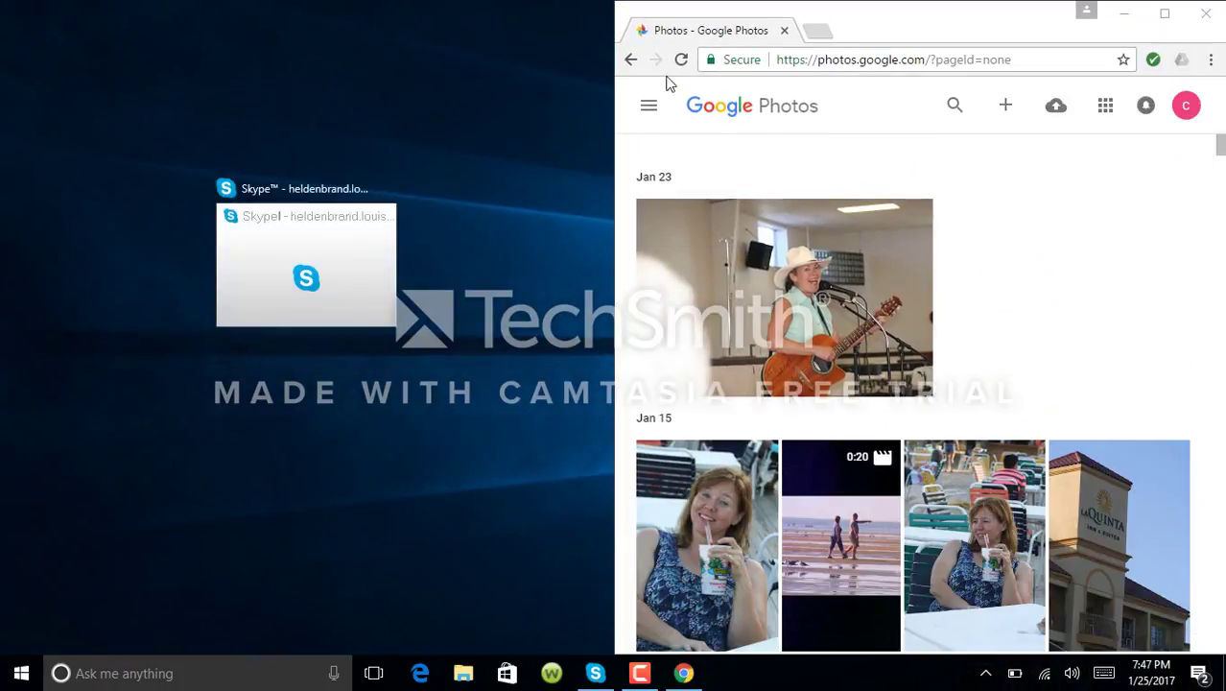
pyautogui.click(463, 672)
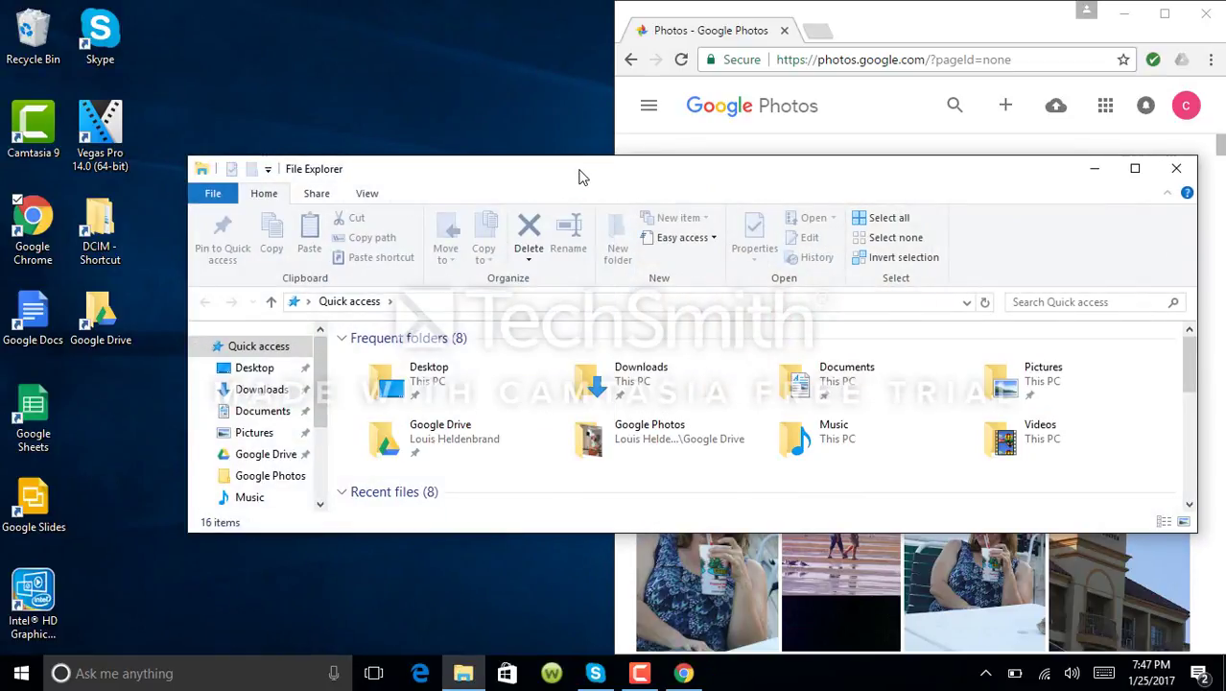
pyautogui.moveTo(568, 170); pyautogui.dragTo(0, 104)
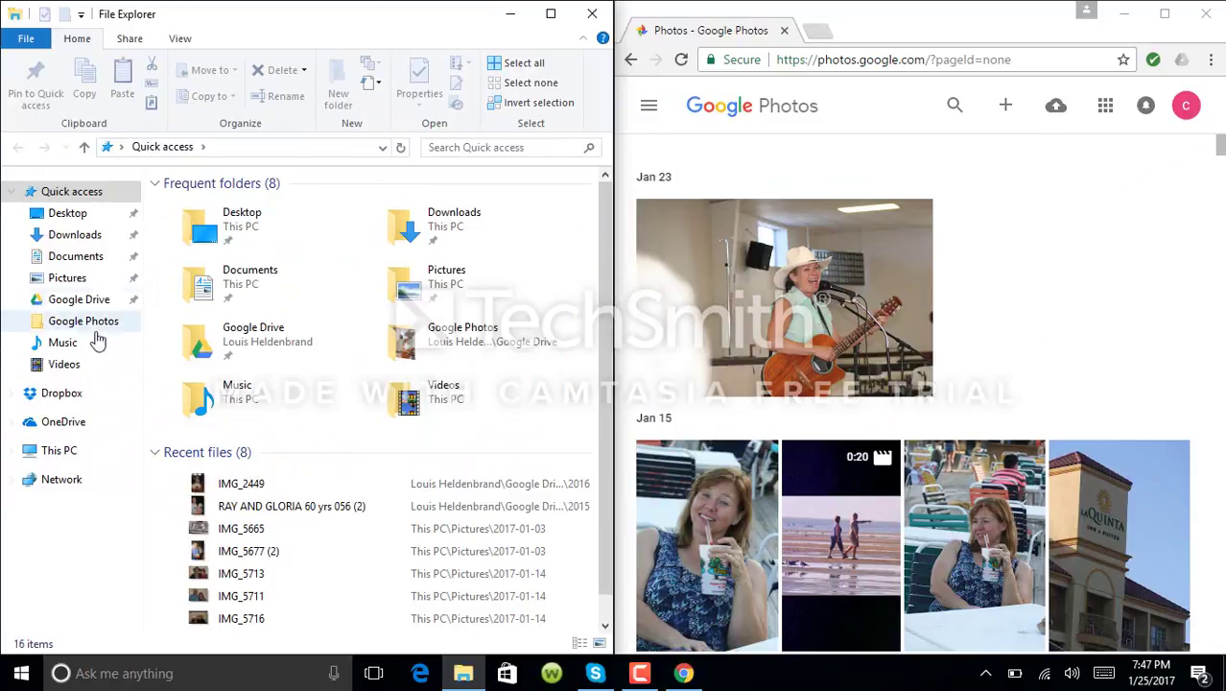
# Step: Show the contents of the local Google Drive folder in File Explorer to locate the Google Photos folder
pyautogui.click(60, 450)
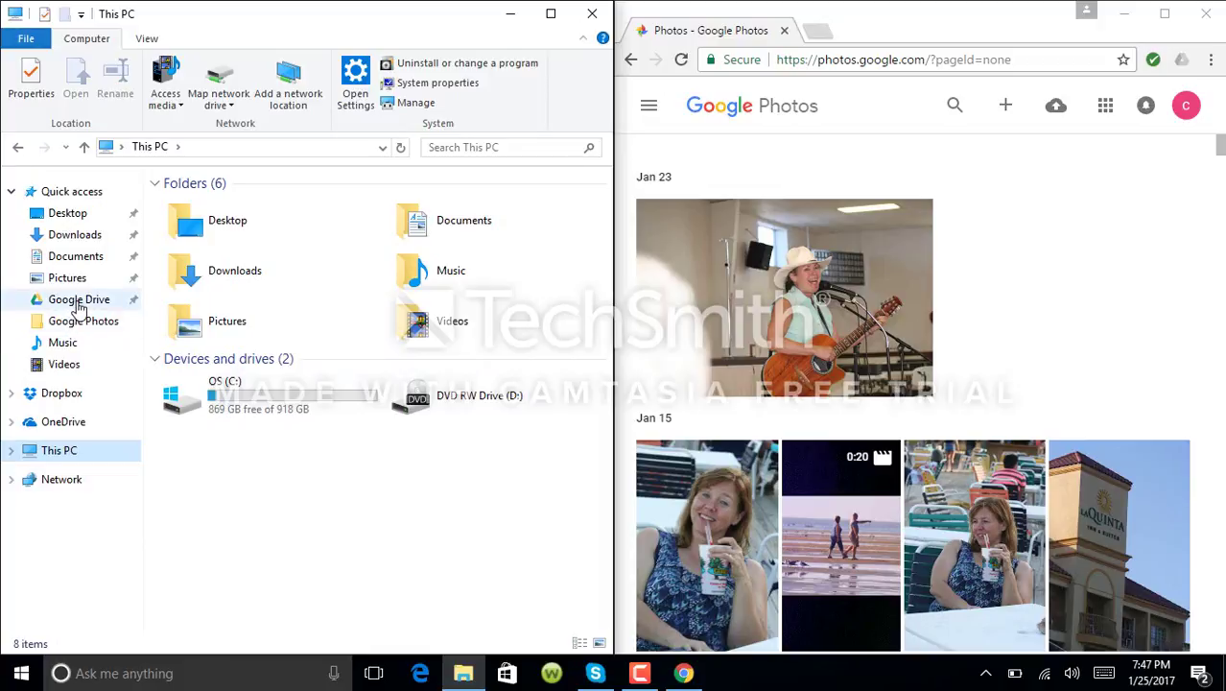
pyautogui.click(79, 305)
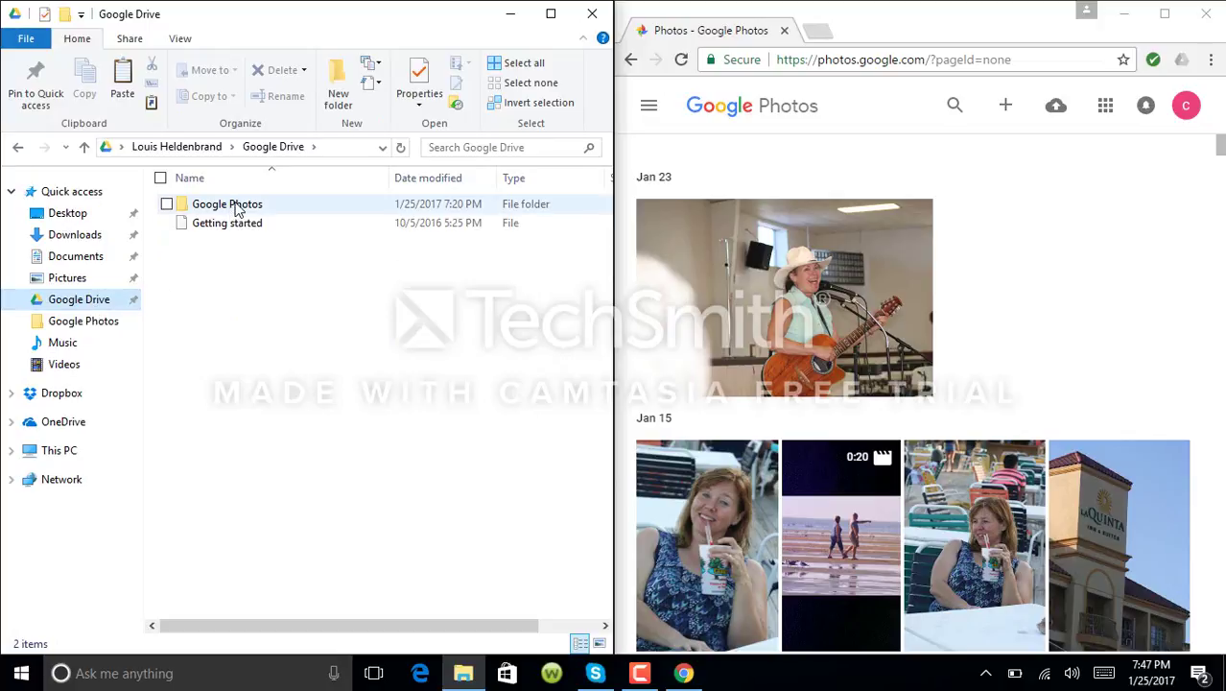
pyautogui.moveTo(241, 209)
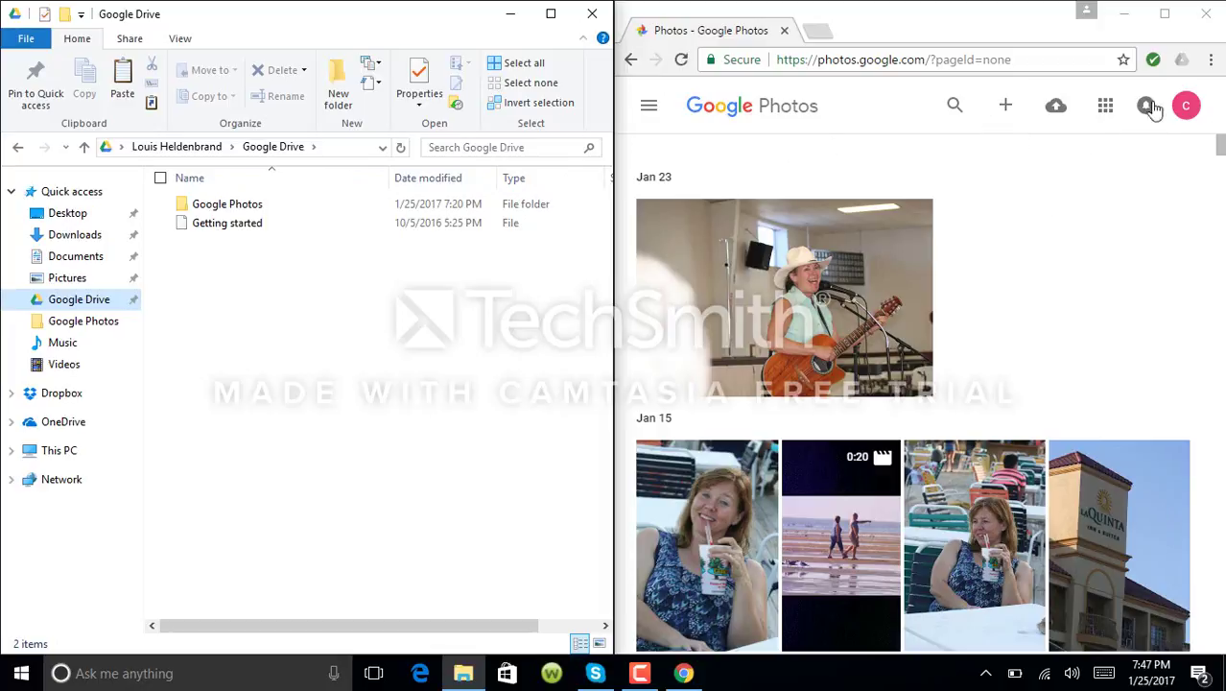
pyautogui.click(645, 109)
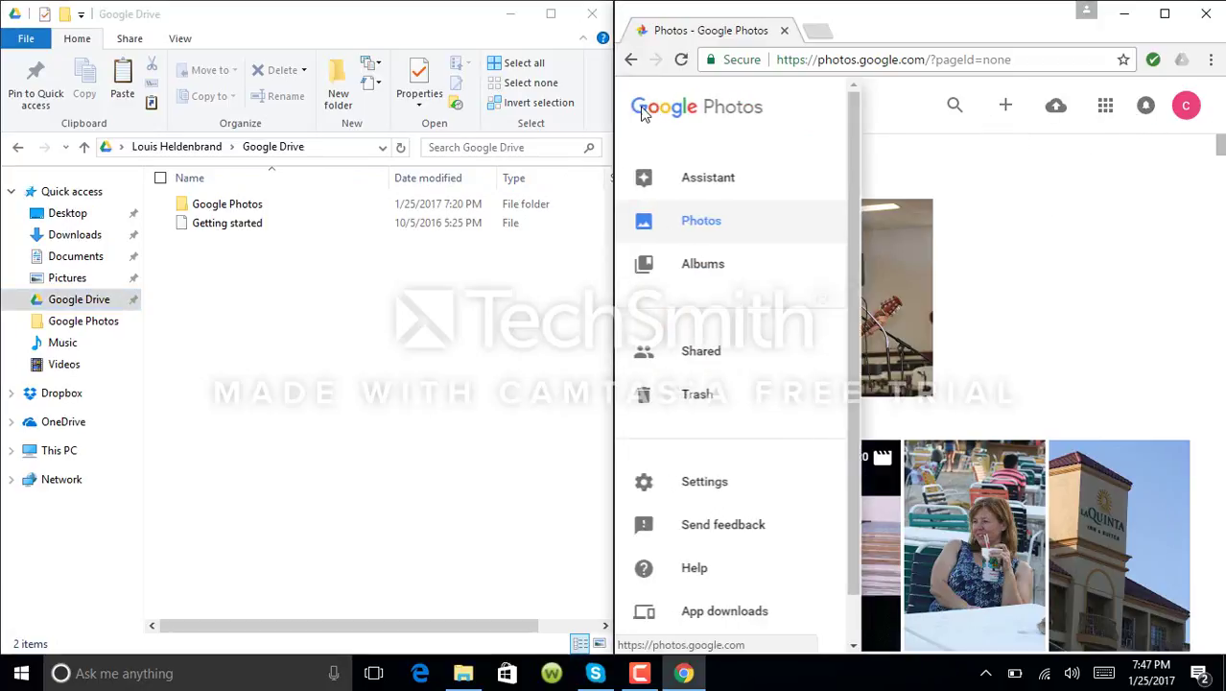
pyautogui.click(1049, 251)
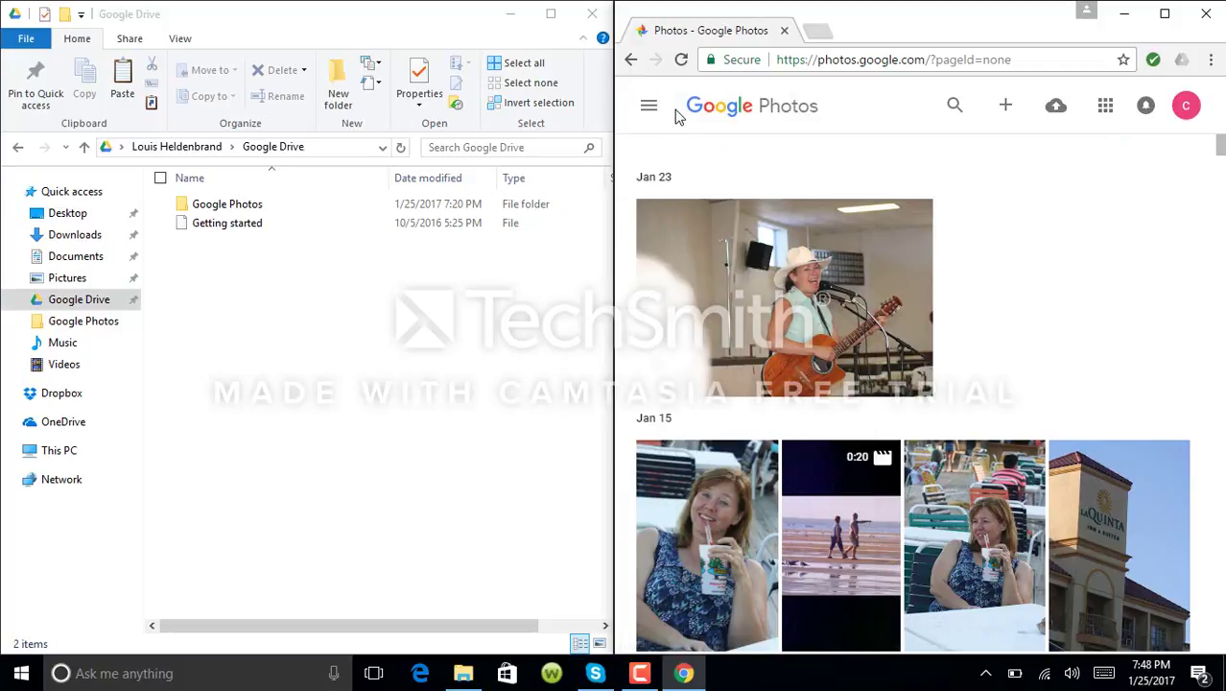
pyautogui.click(649, 106)
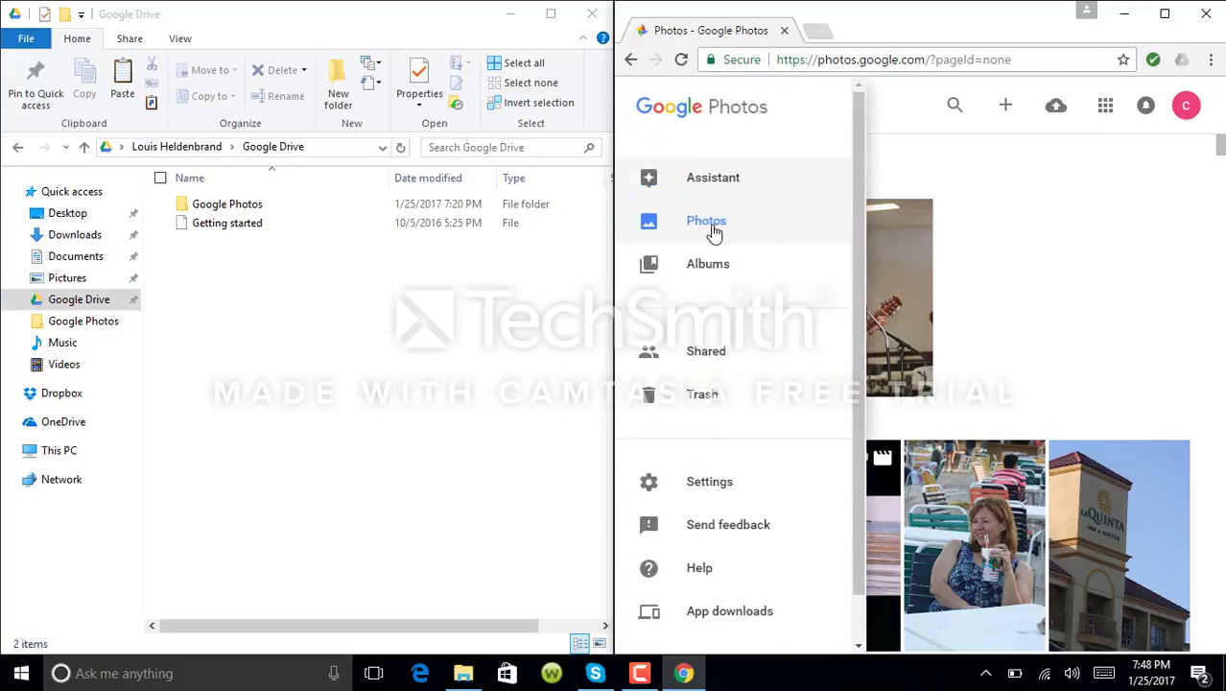
pyautogui.click(1010, 240)
# Step: Open Google Drive on the web at My Drive and maximize the browser window
pyautogui.click(1106, 113)
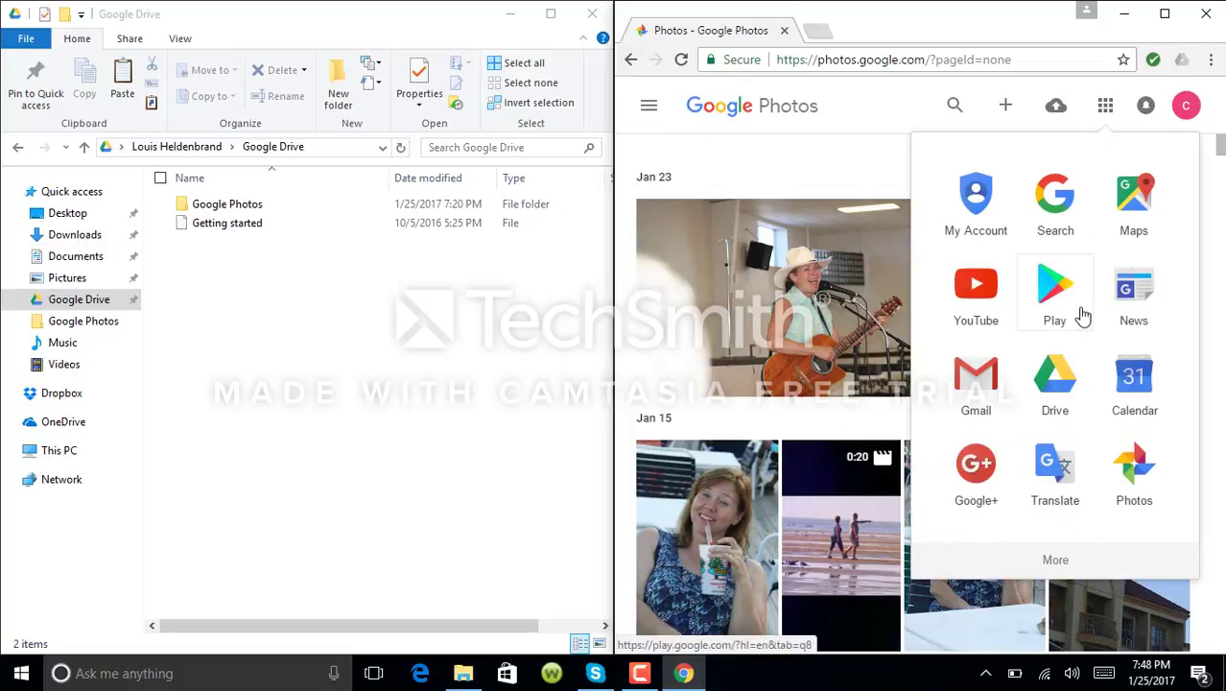
pyautogui.click(1054, 389)
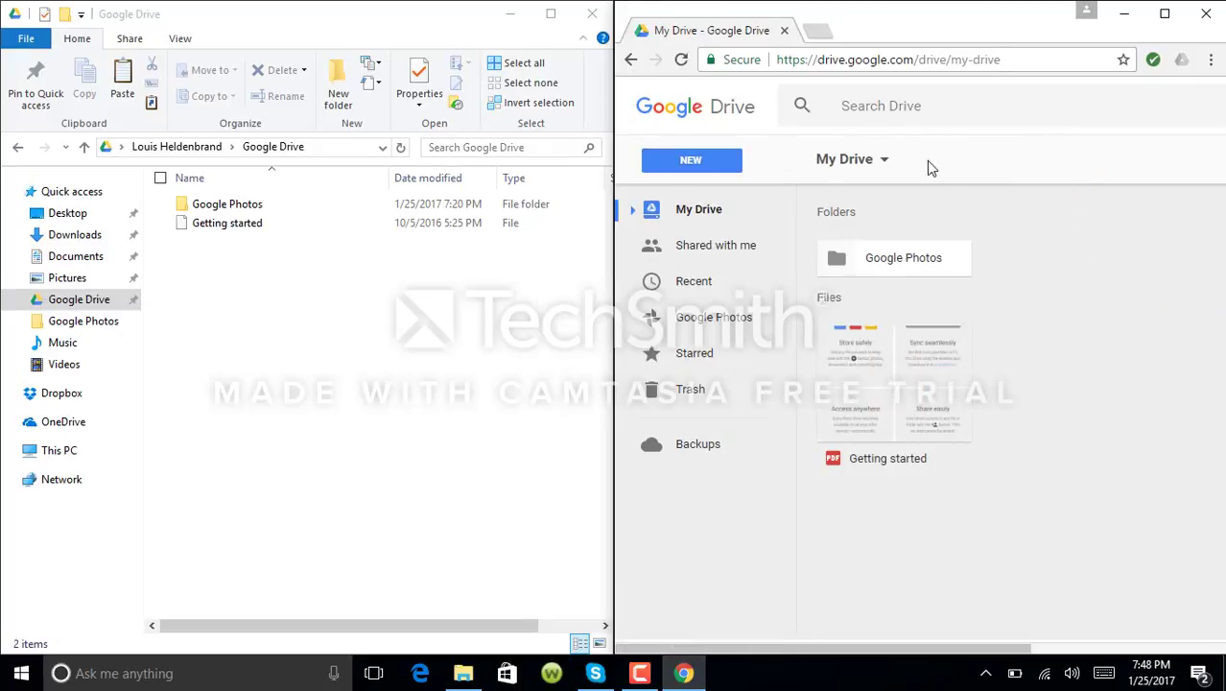
pyautogui.click(857, 159)
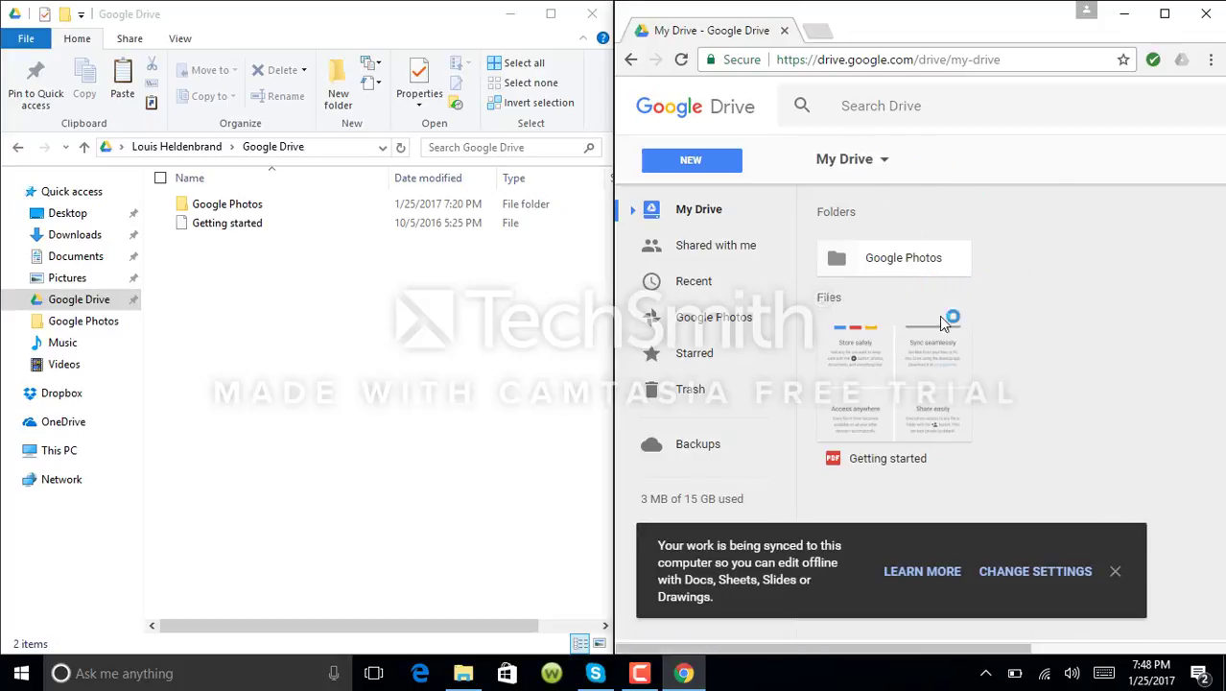
pyautogui.click(1164, 14)
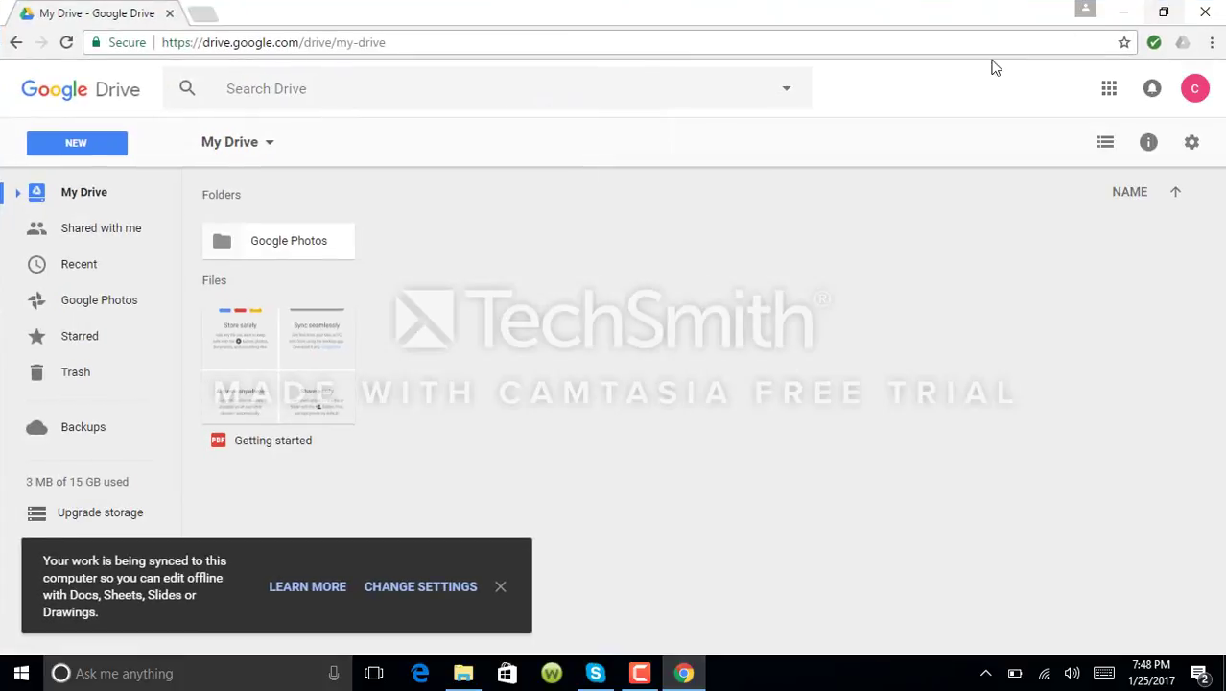
# Step: Ensure the Drive setting to automatically put Google Photos into a folder in My Drive is enabled, and close the settings
pyautogui.click(1192, 144)
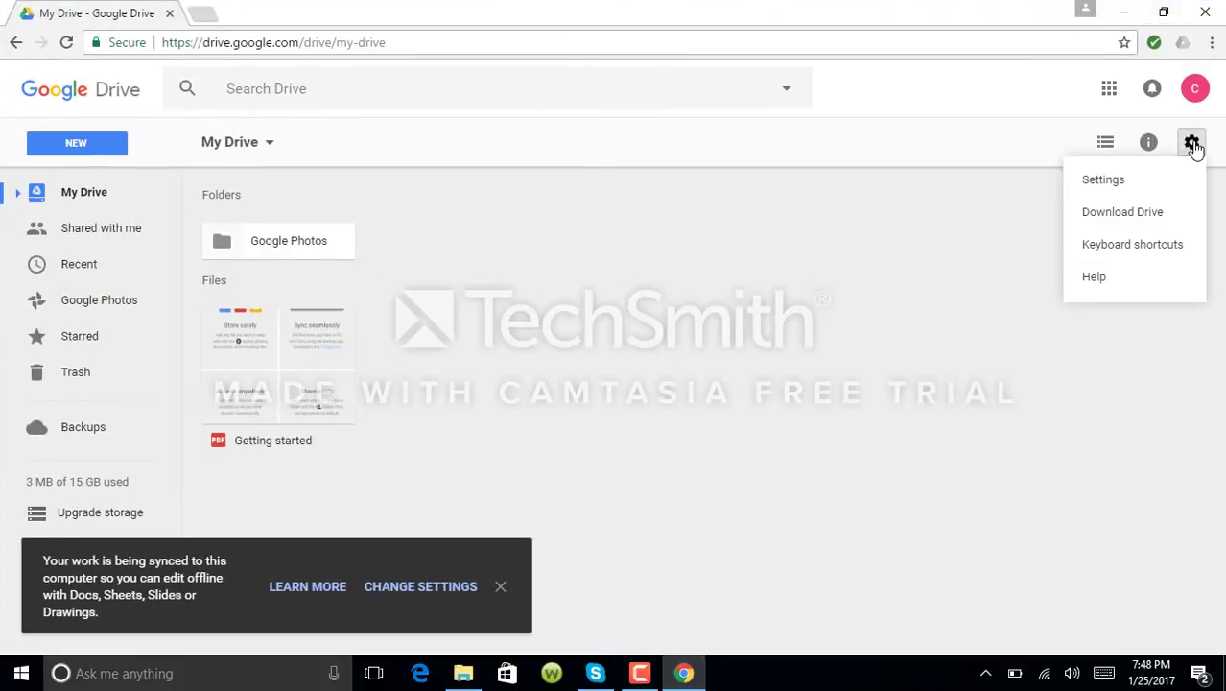
pyautogui.click(1103, 181)
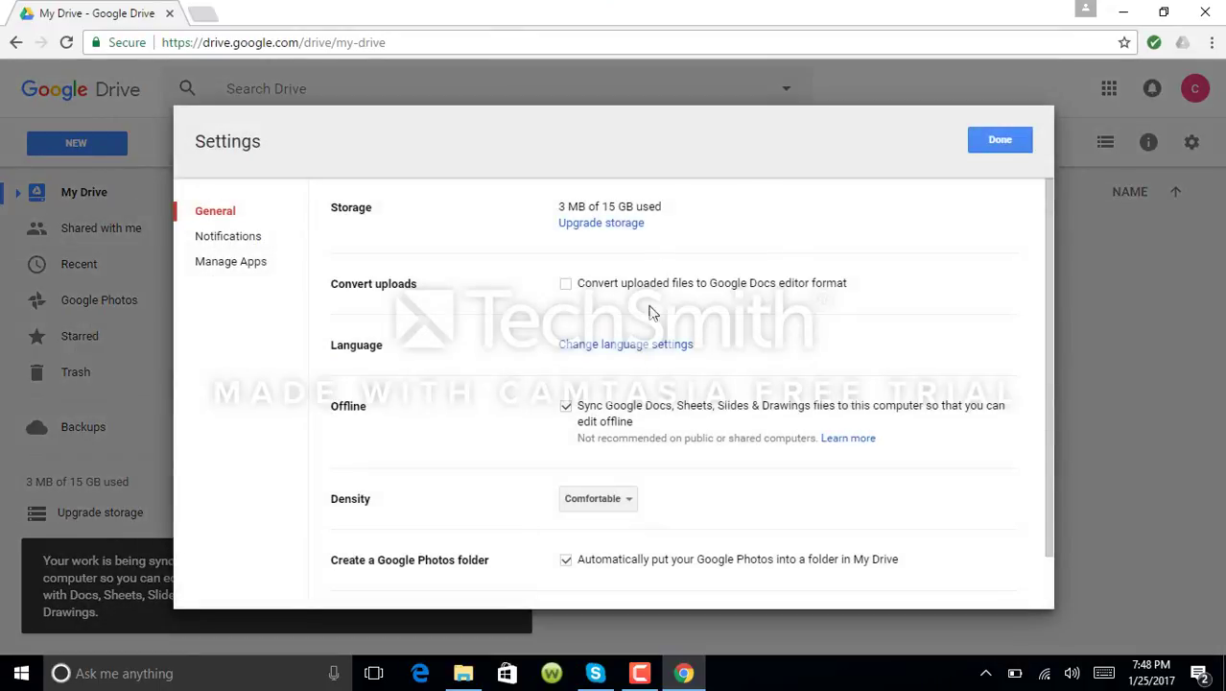
pyautogui.scroll(-1, 676, 470)
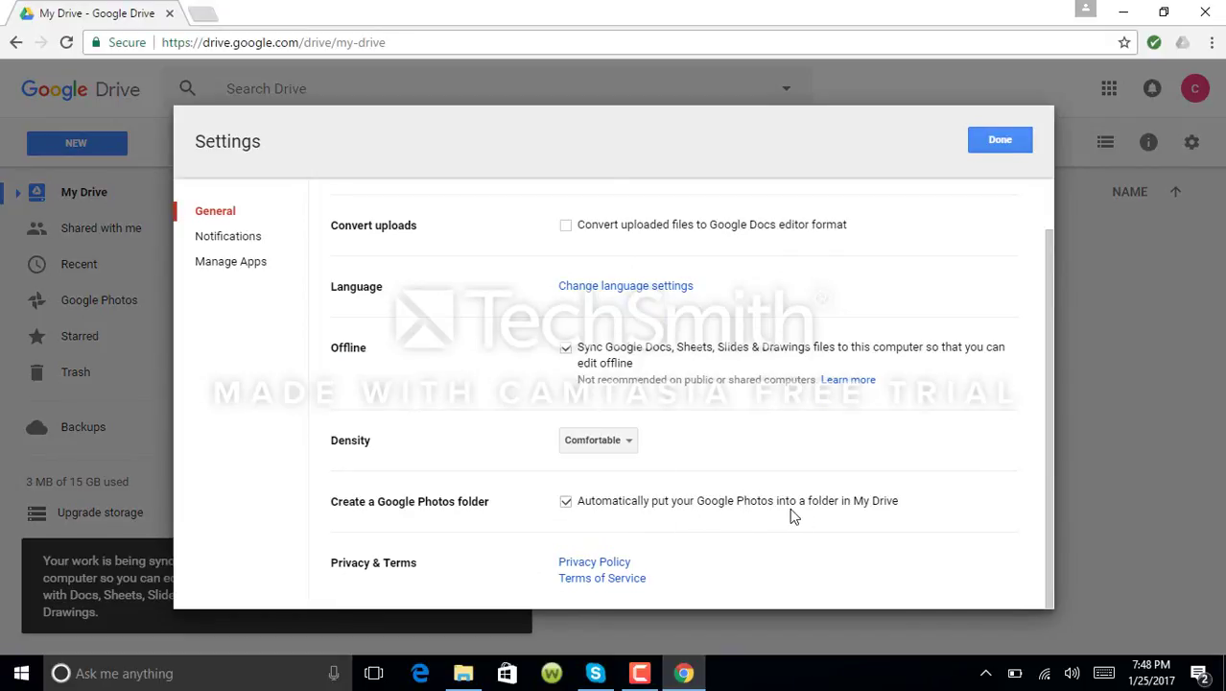
pyautogui.click(566, 503)
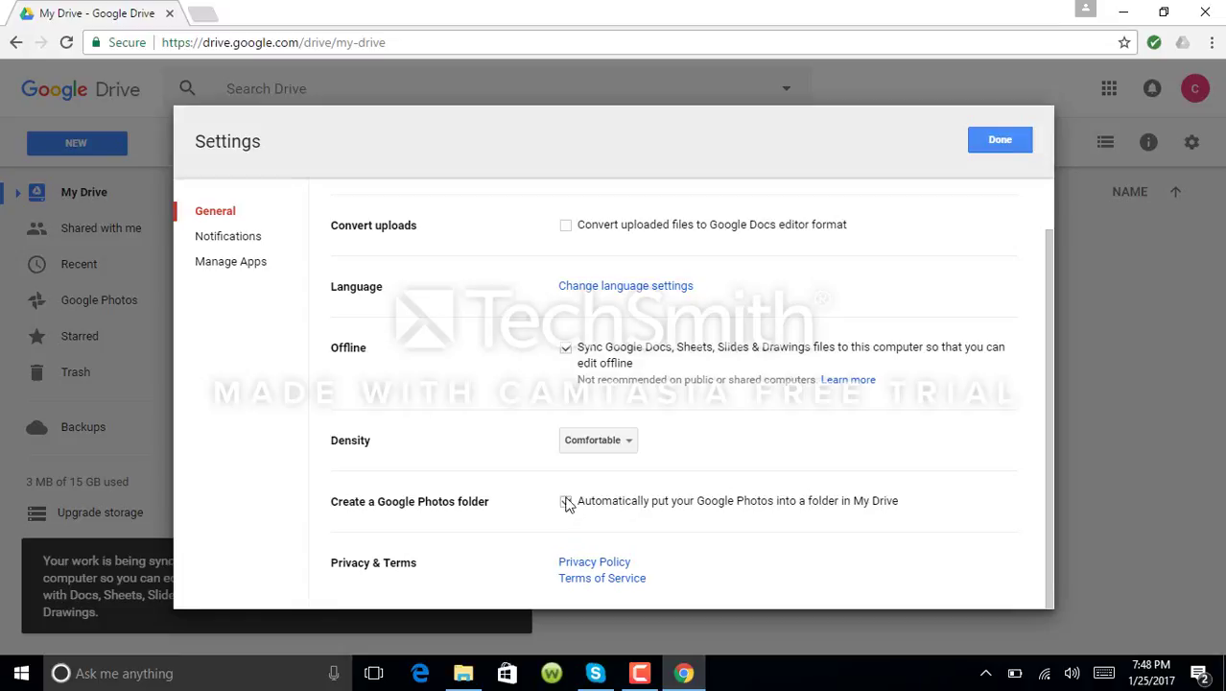
pyautogui.click(997, 142)
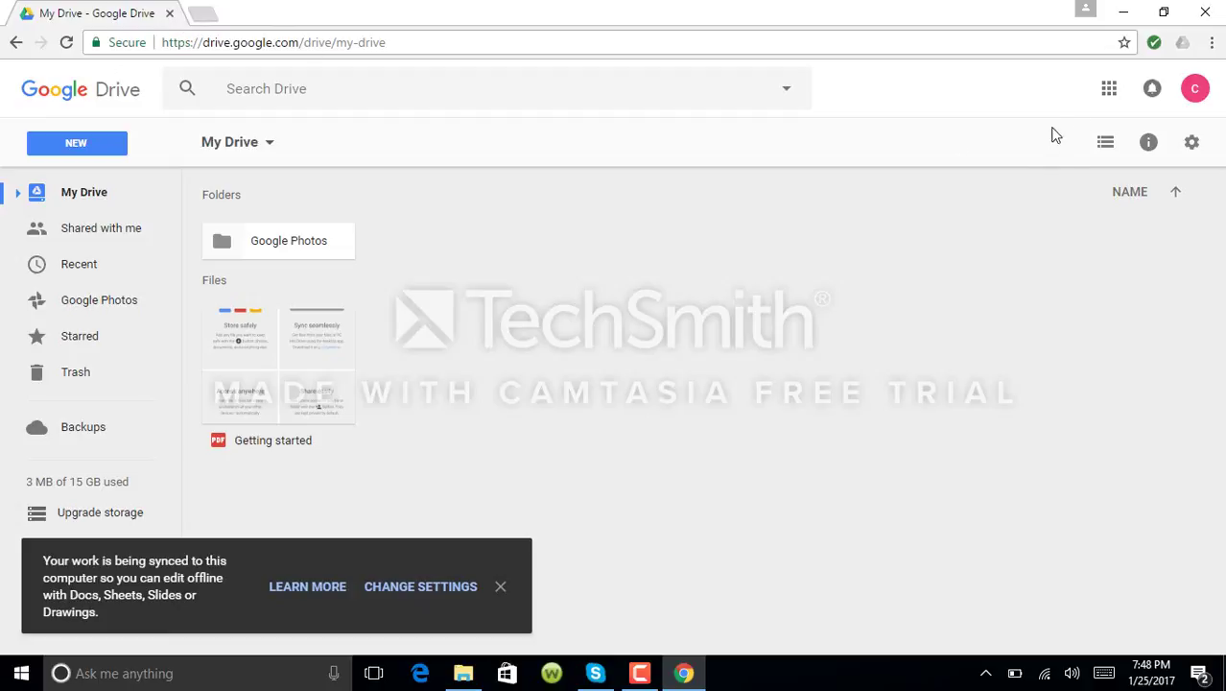
# Step: Open Google Photos from Drive in a new browser tab and place it on the right half beside the Google Drive folder window
pyautogui.click(1113, 92)
pyautogui.click(1151, 443)
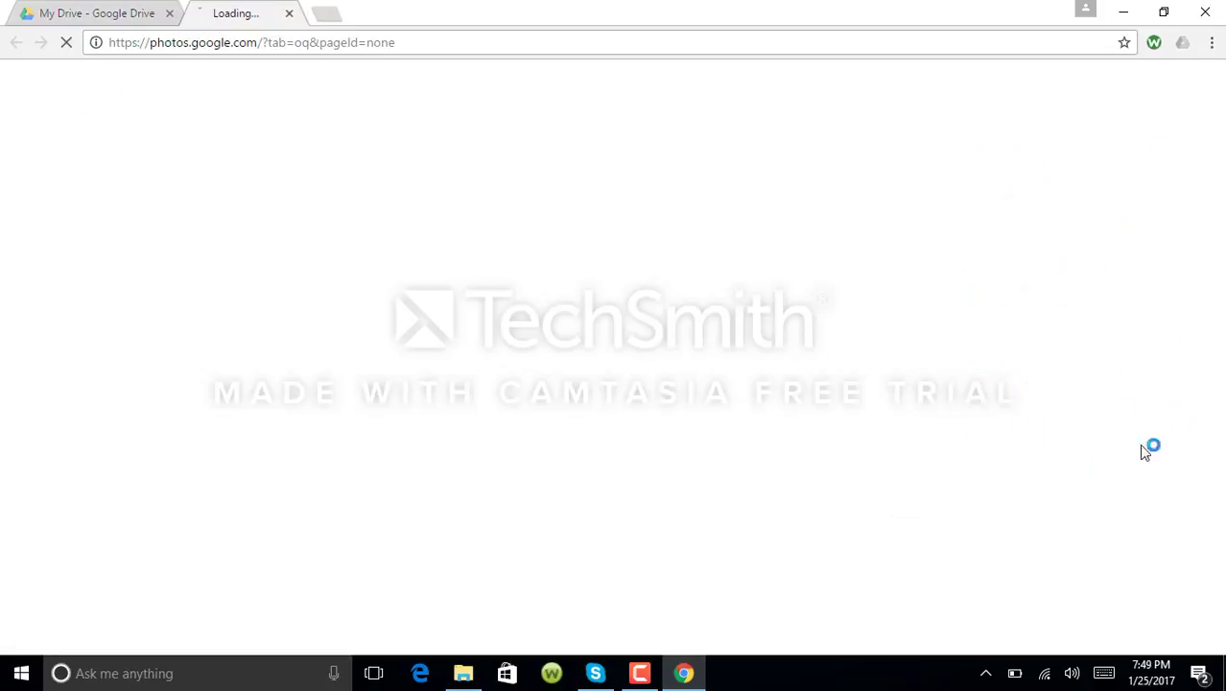
pyautogui.press('super+Right')
pyautogui.click(437, 352)
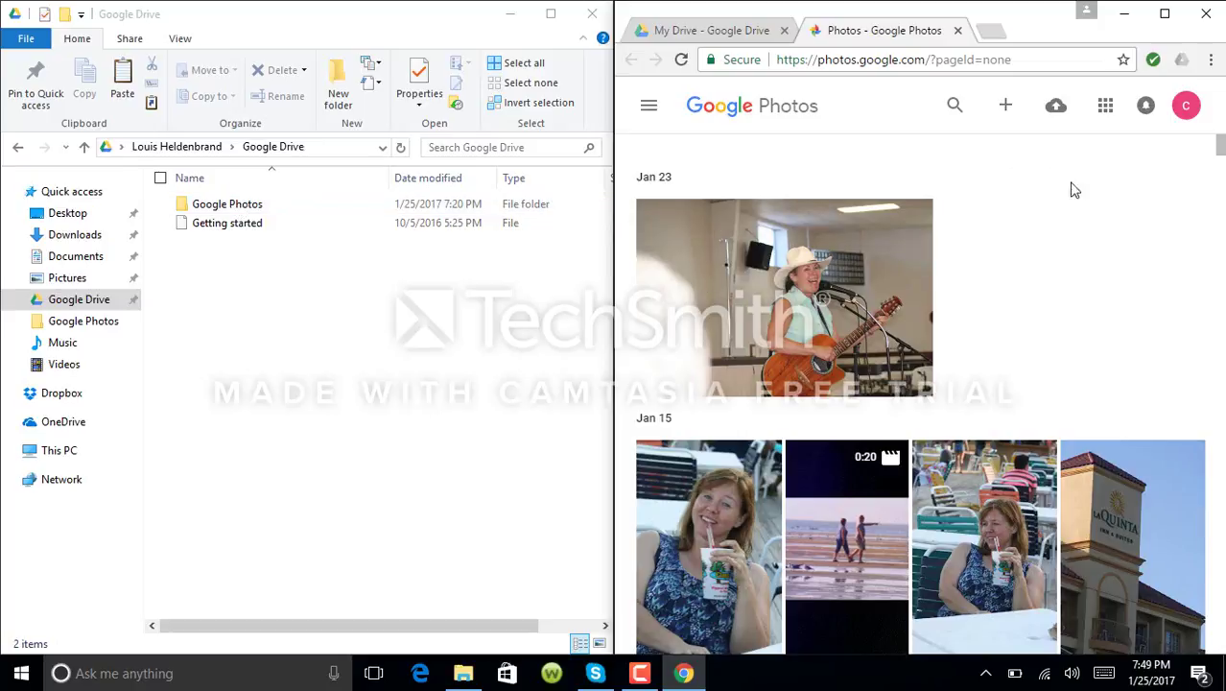
# Step: Open the Google Photos folder inside the local Google Drive folder and compare it with the photos shown online
pyautogui.doubleClick(242, 205)
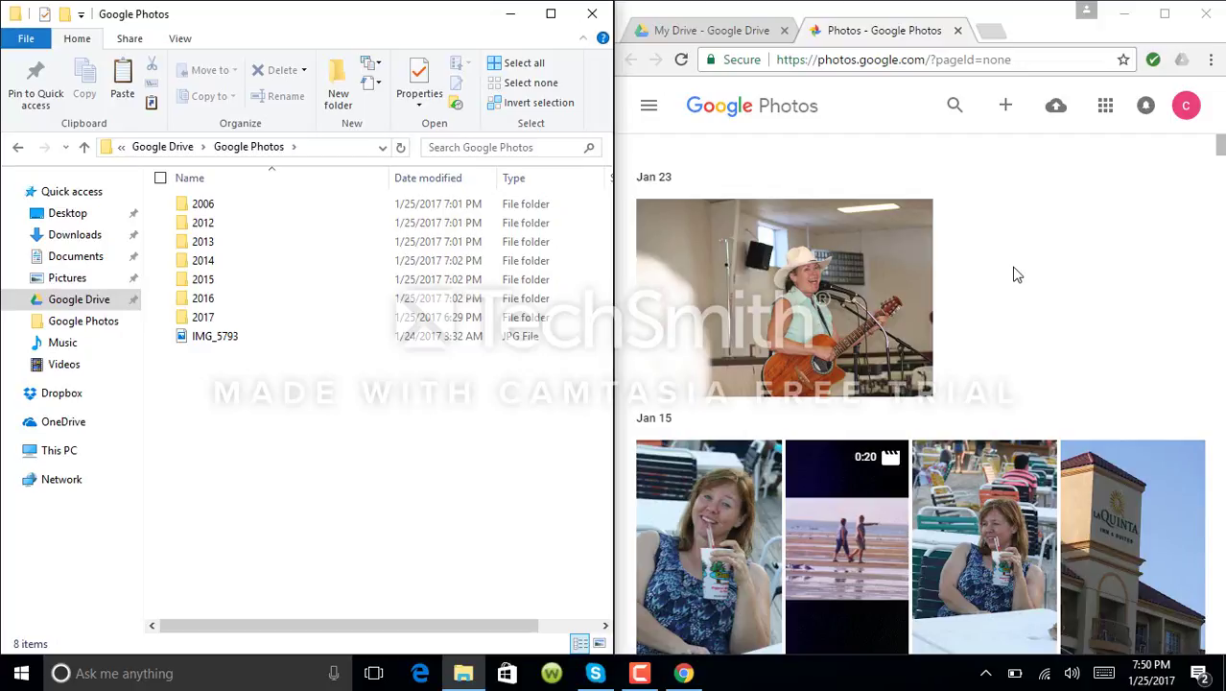
pyautogui.scroll(-3, 1055, 255)
pyautogui.scroll(3, 1055, 263)
# Step: View Google Photos full screen, then minimize the browser and maximize the File Explorer window showing the local Google Photos folder
pyautogui.click(1164, 14)
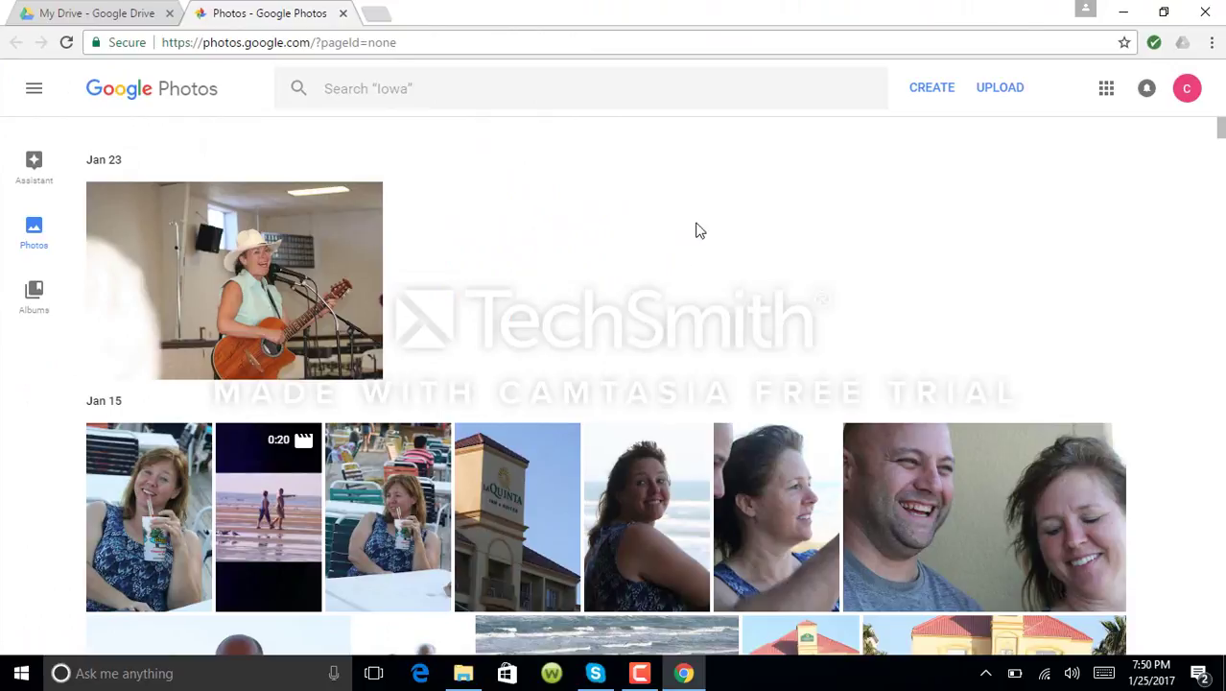
pyautogui.click(1124, 12)
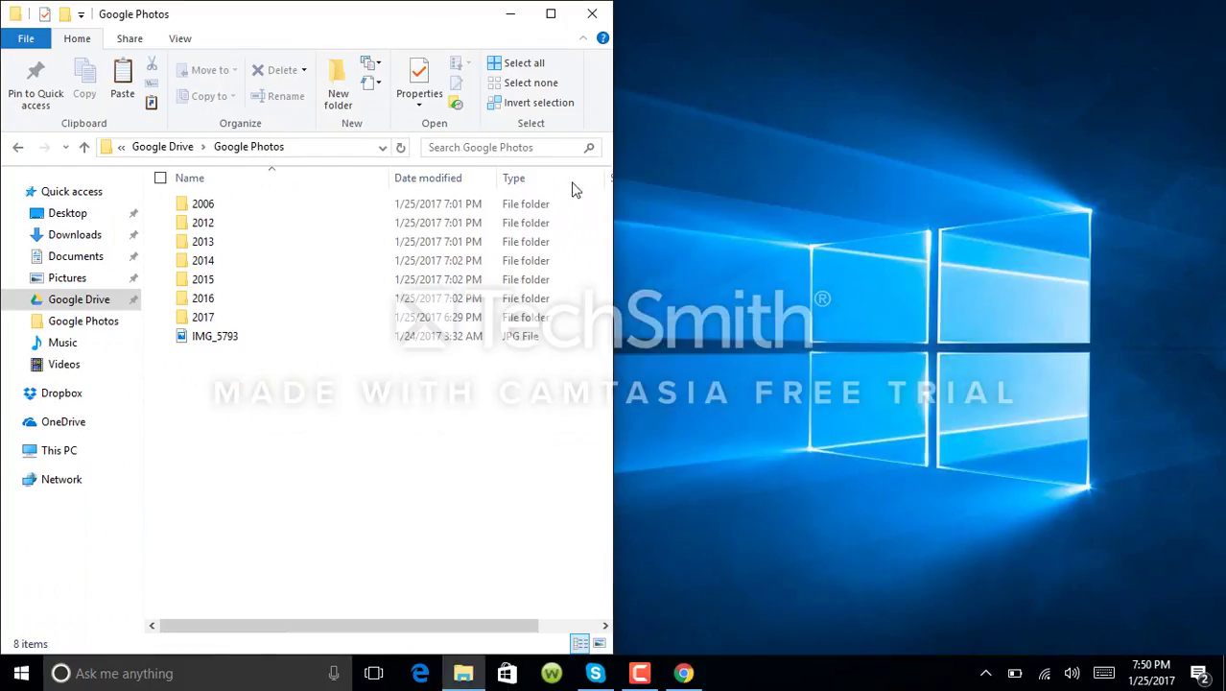
pyautogui.click(553, 14)
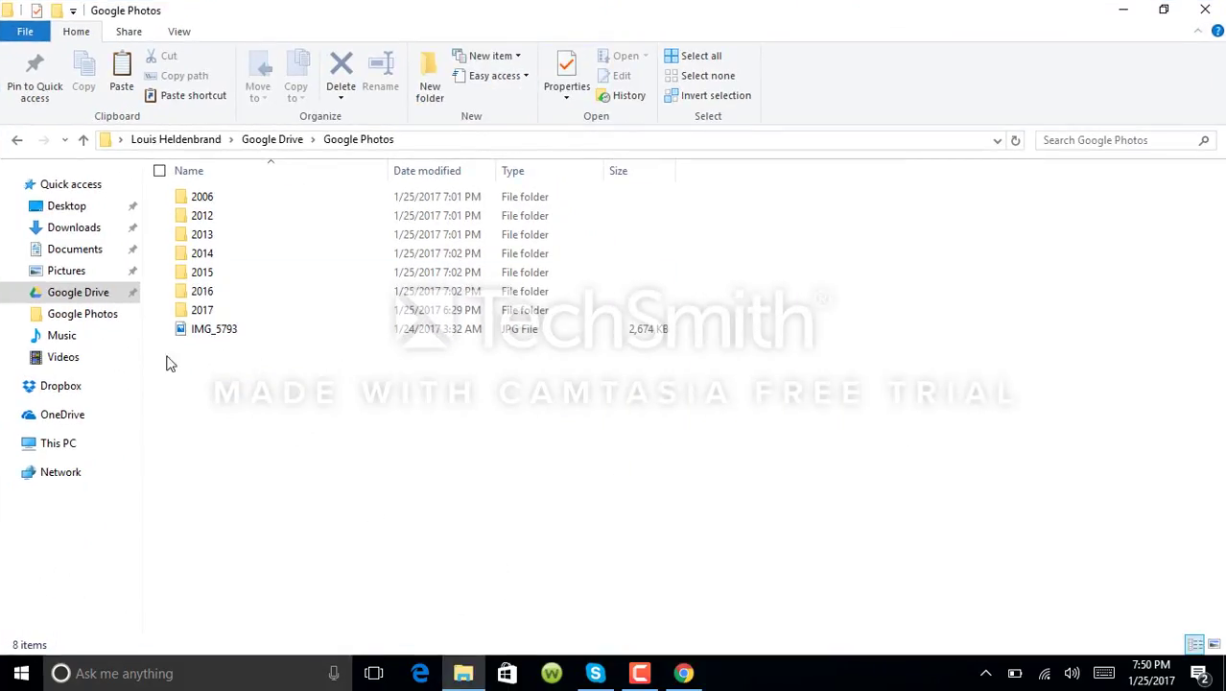